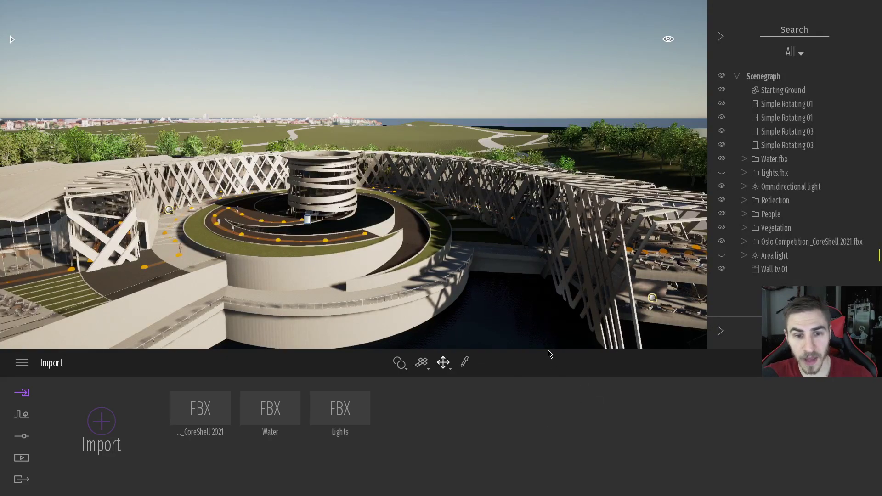
Import SM_SkyDome01.FBX from the 36_Skymap folder as geometry, with Collapse by material, Z up and automatic unit conversion
left_click(102, 421)
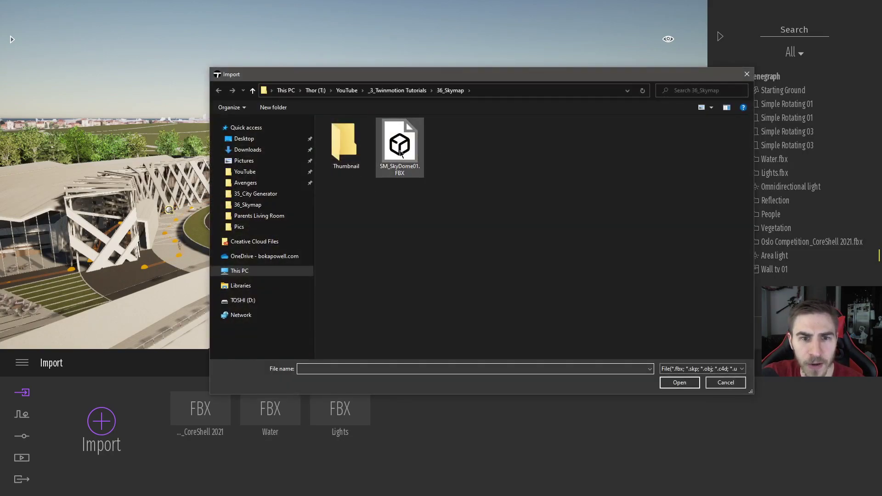
left_click(400, 146)
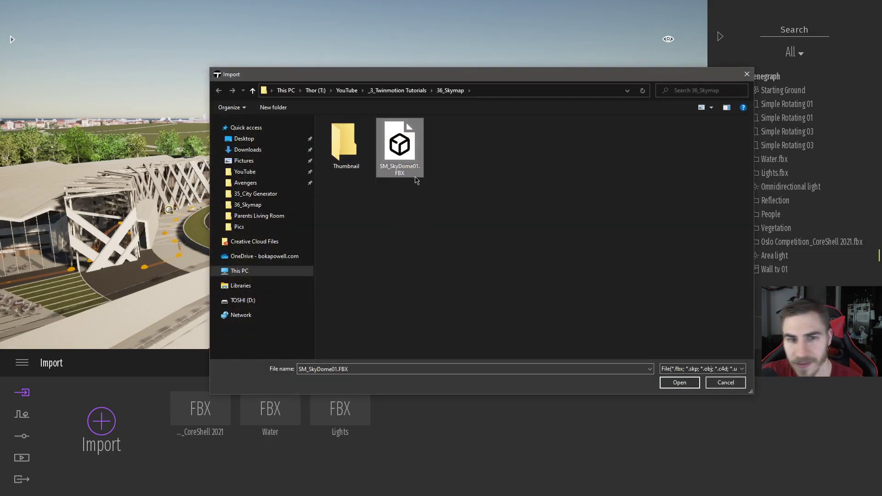
left_click(677, 384)
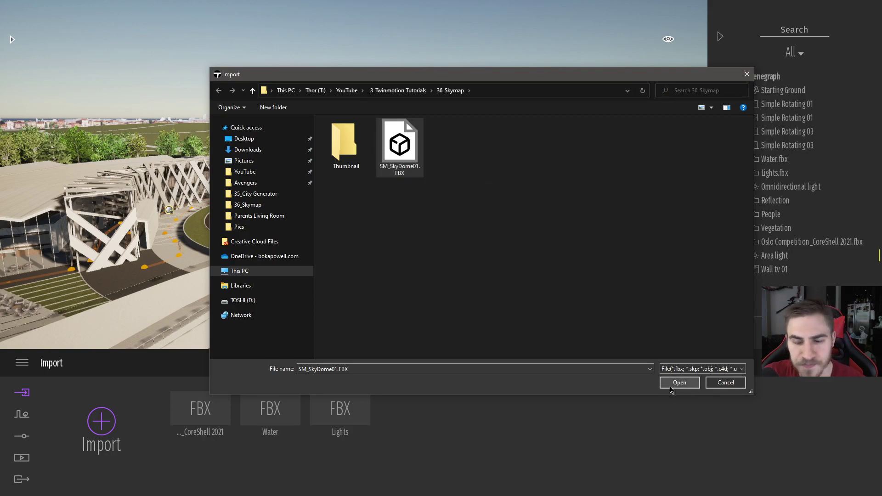
left_click(373, 256)
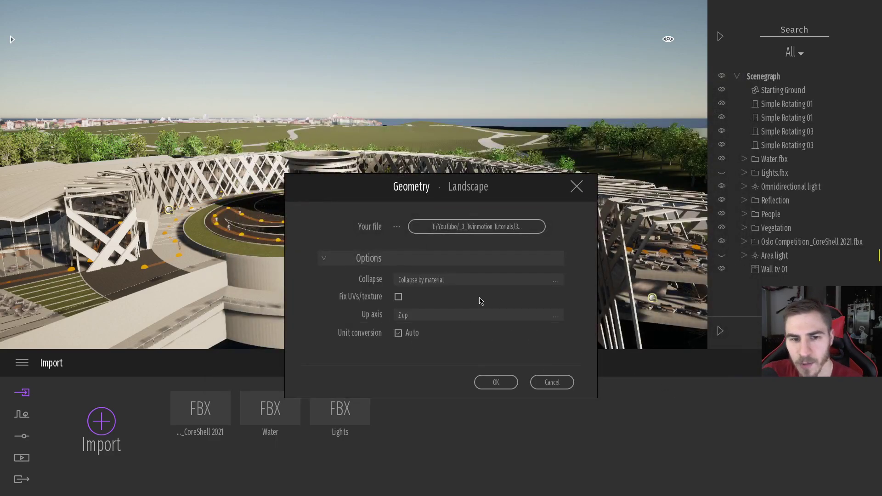
left_click(496, 382)
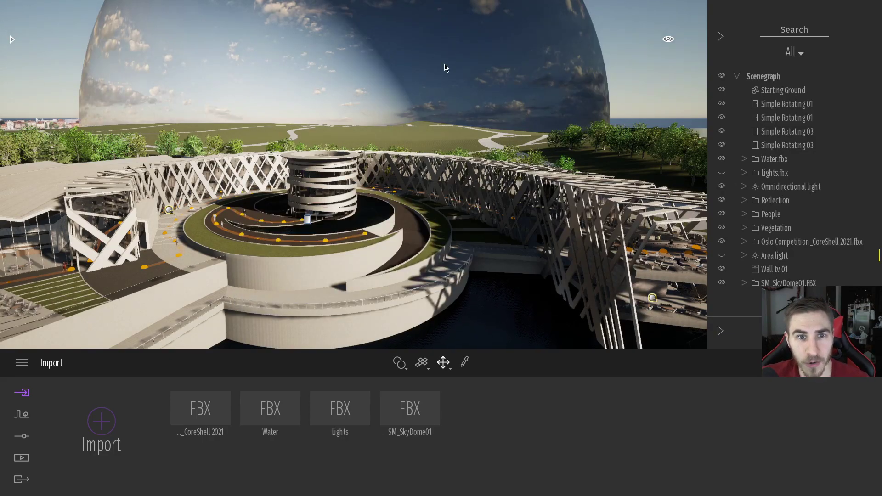
Move the imported sky dome so that it is centred over the building and encloses the site, and frame the People group
left_click(495, 192)
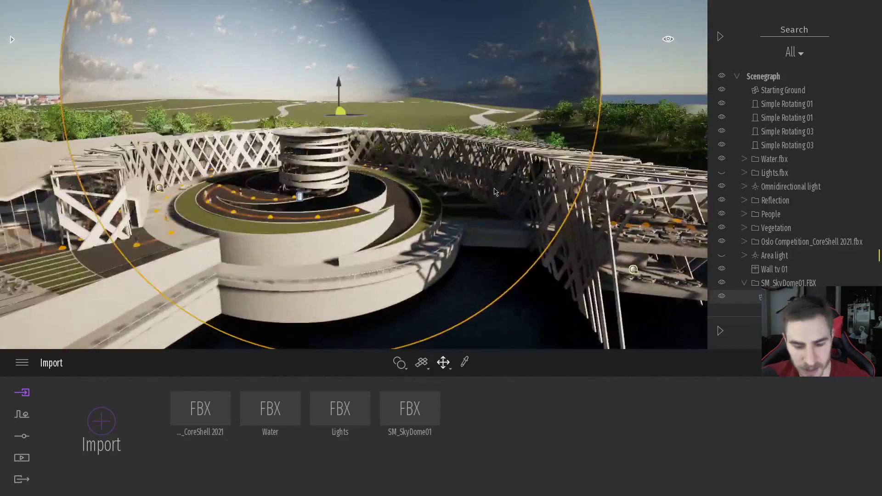
key("f")
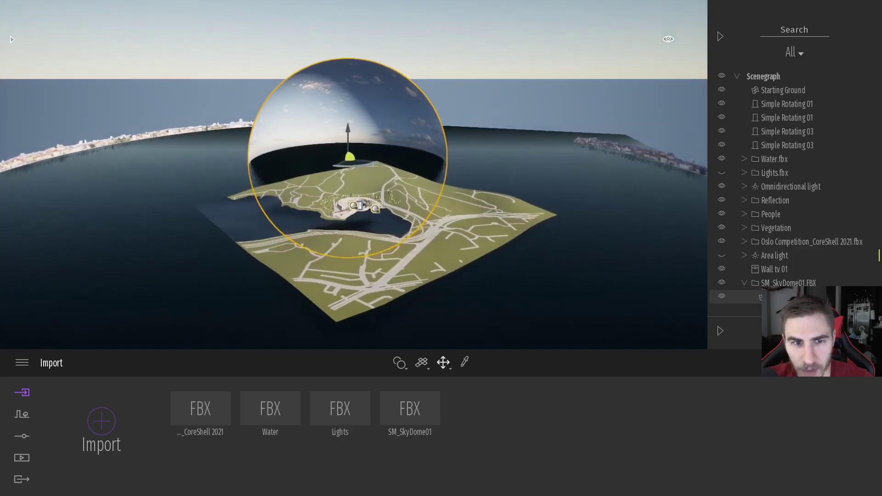
left_click_drag(354, 162, 373, 220)
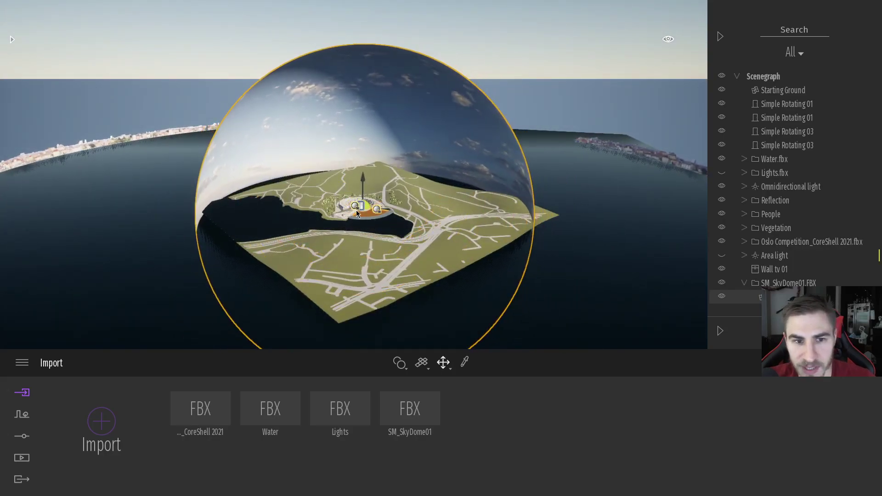
left_click(775, 216)
key("f")
mouse_move(493, 197)
right_mouse_down()
mouse_move(501, 199)
mouse_move(489, 171)
mouse_move(497, 181)
mouse_move(487, 181)
mouse_move(652, 165)
mouse_move(478, 189)
right_mouse_up()
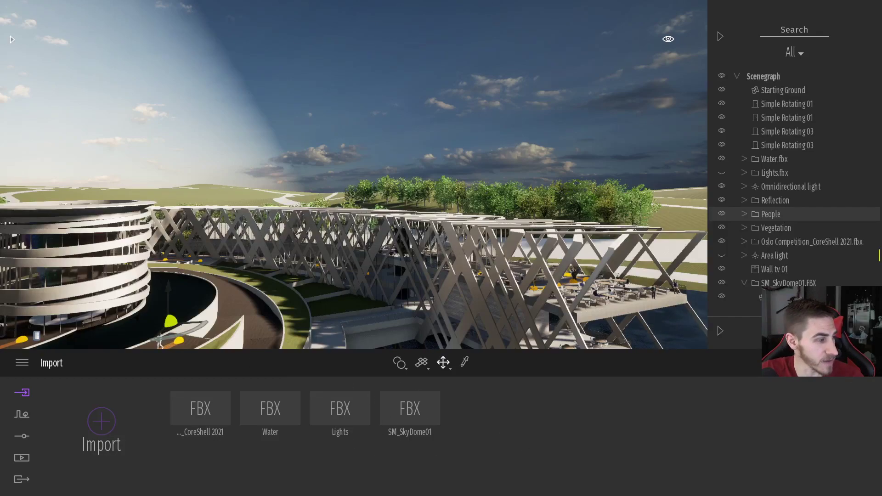
Switch to the browser and look through the HDRIs in HDRI Haven's Skies category
key("alt+Tab")
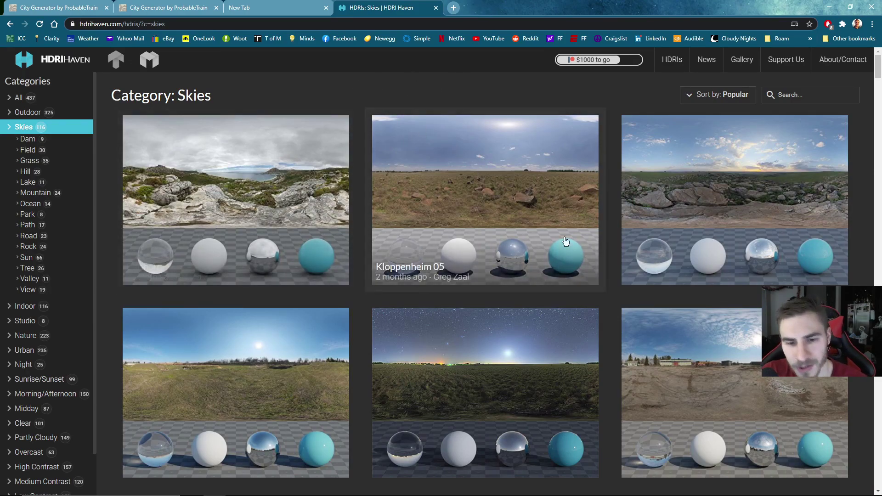
scroll(370, 198, "down", 6)
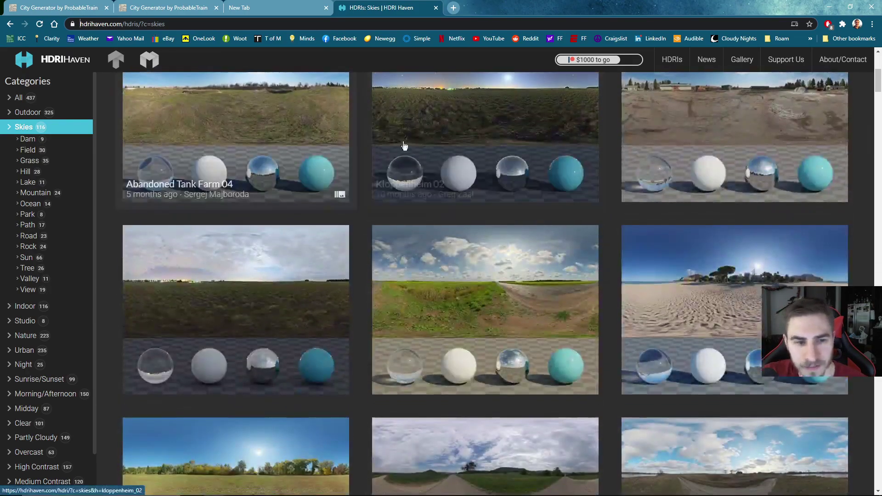
scroll(404, 146, "down", 4)
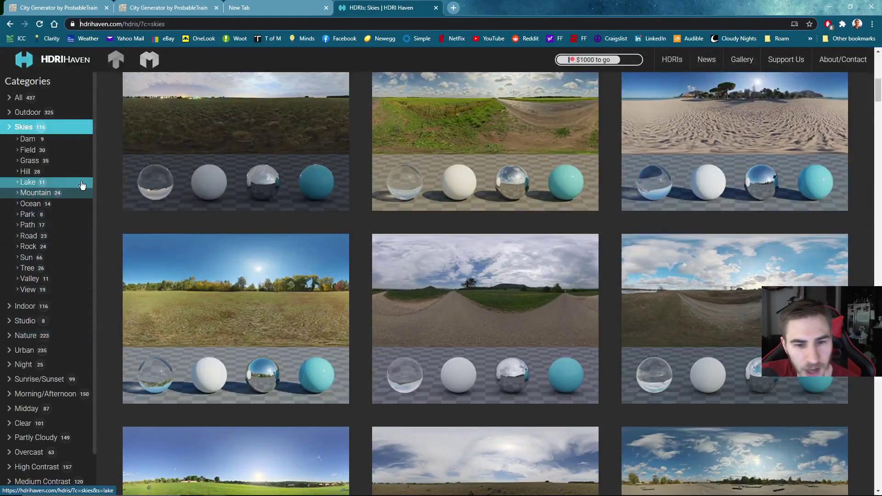
scroll(729, 197, "up", 10)
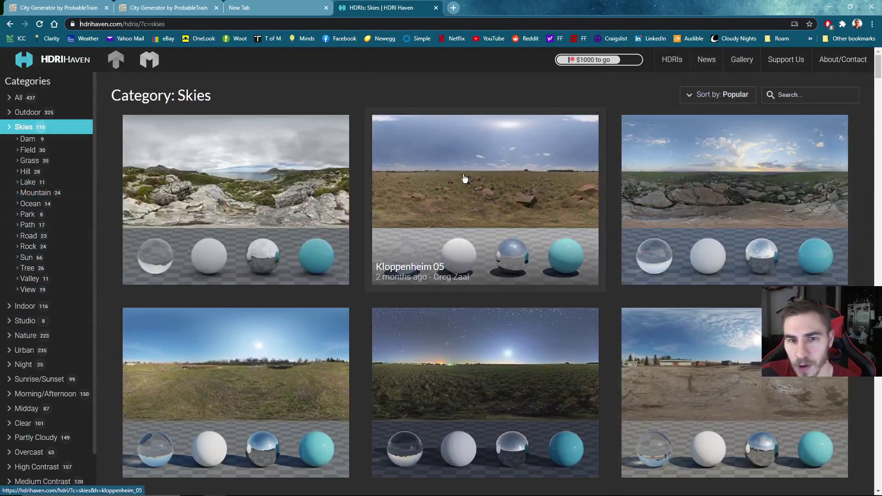
Open the Kloppenheim 05 HDRI page and examine its available download resolutions and formats
left_click(464, 179)
scroll(578, 222, "down", 9)
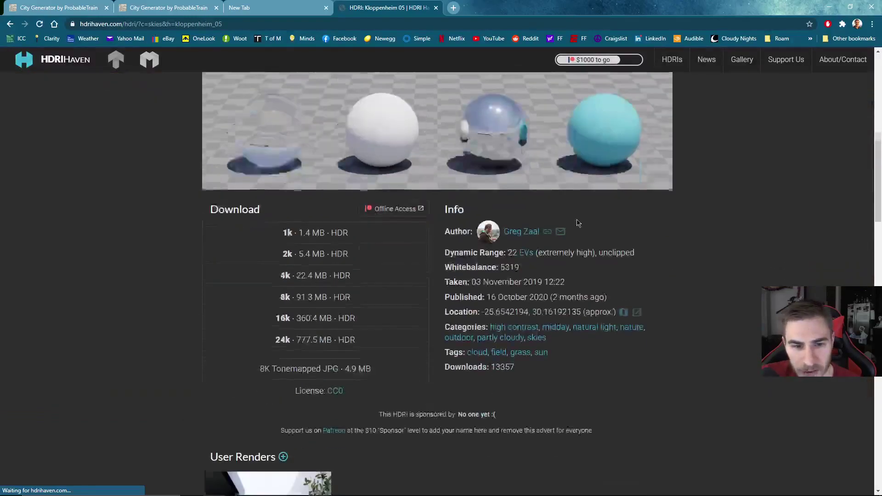
left_click(349, 239)
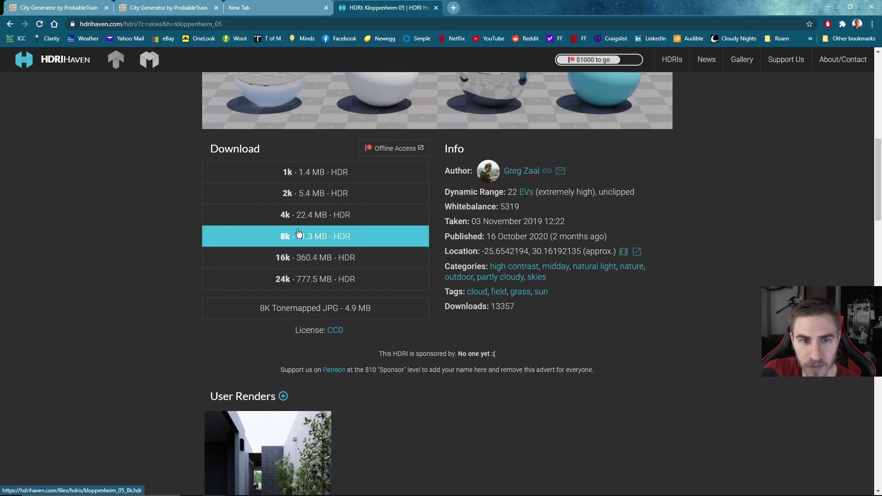
scroll(308, 216, "up", 4)
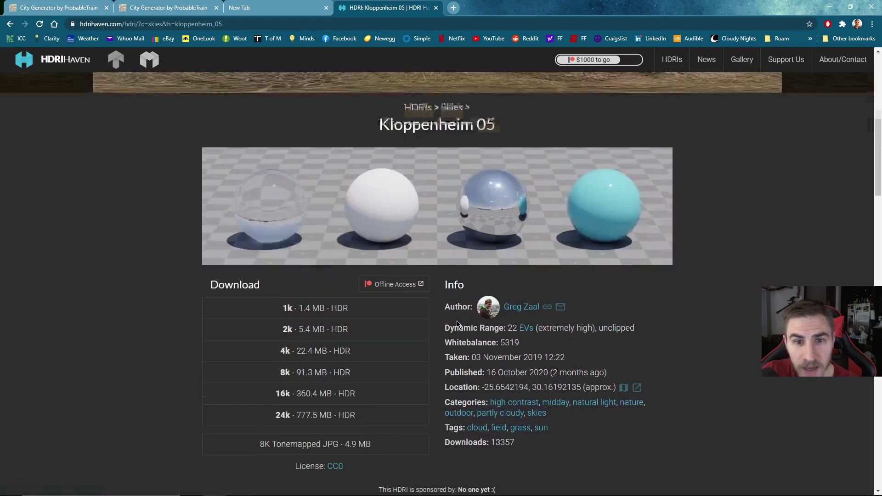
scroll(276, 381, "down", 2)
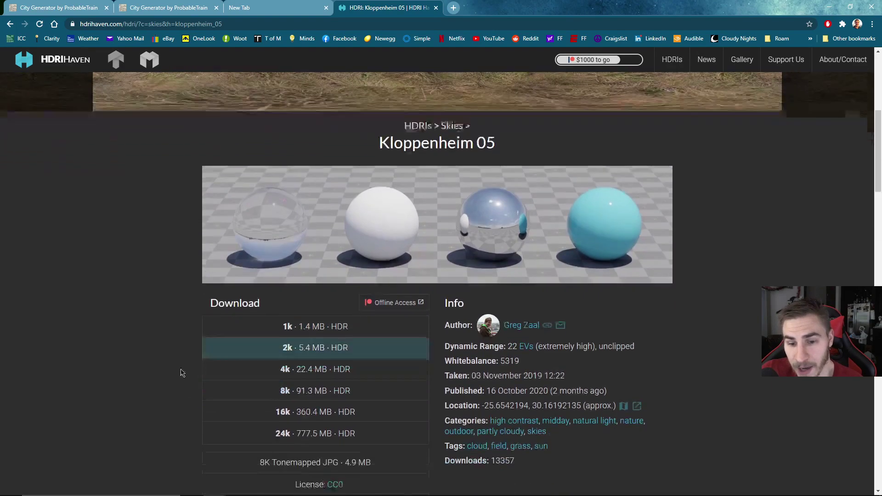
Switch to Photoshop and open kiara_6_afternoon_8k.hdr from the 36_Skymap folder
mouse_move(158, 489)
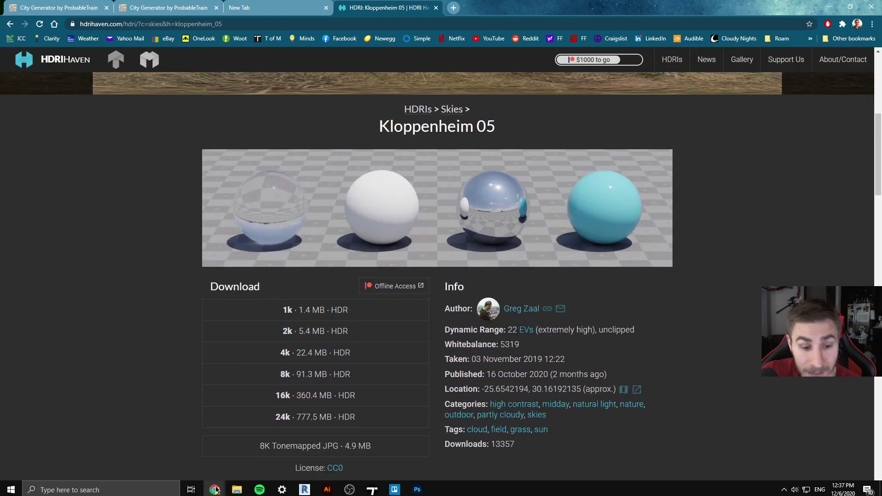
left_click(416, 486)
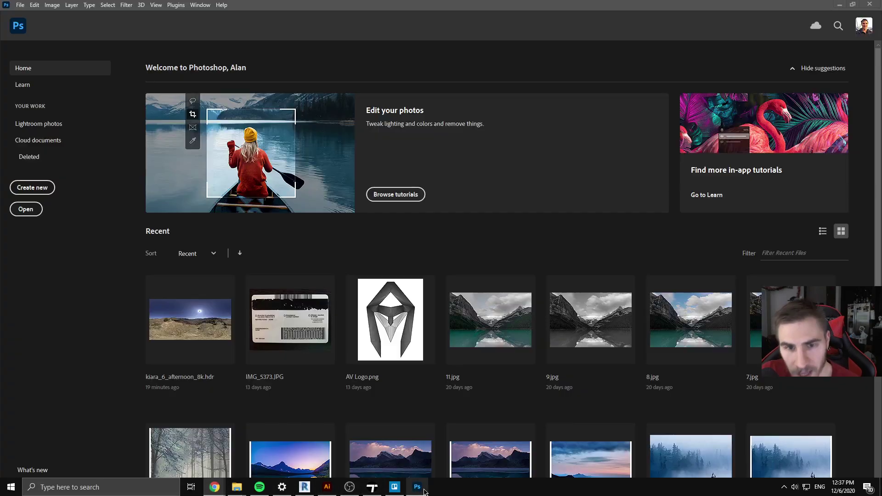
left_click(27, 211)
left_click_drag(473, 108, 377, 103)
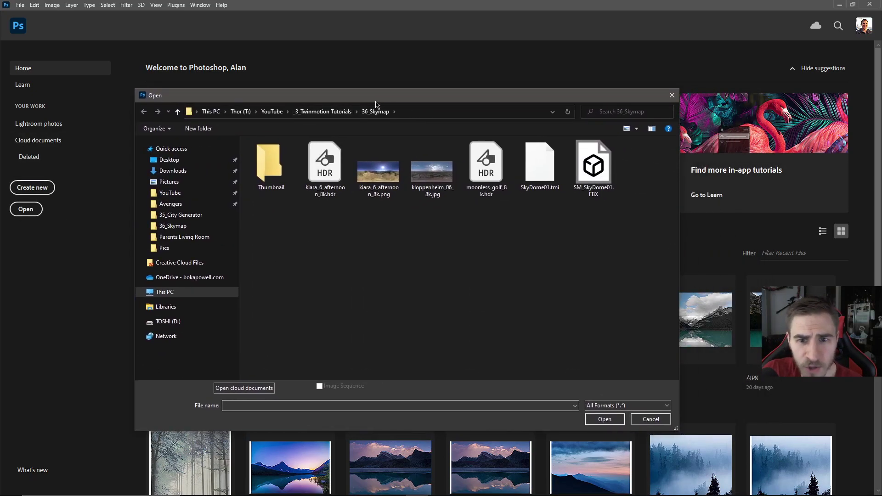
left_click(333, 163)
left_click(486, 167)
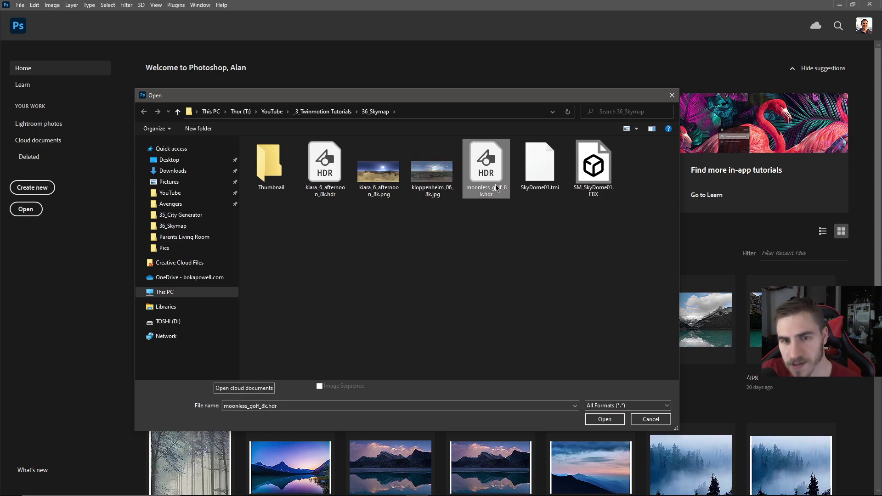
left_click(346, 169)
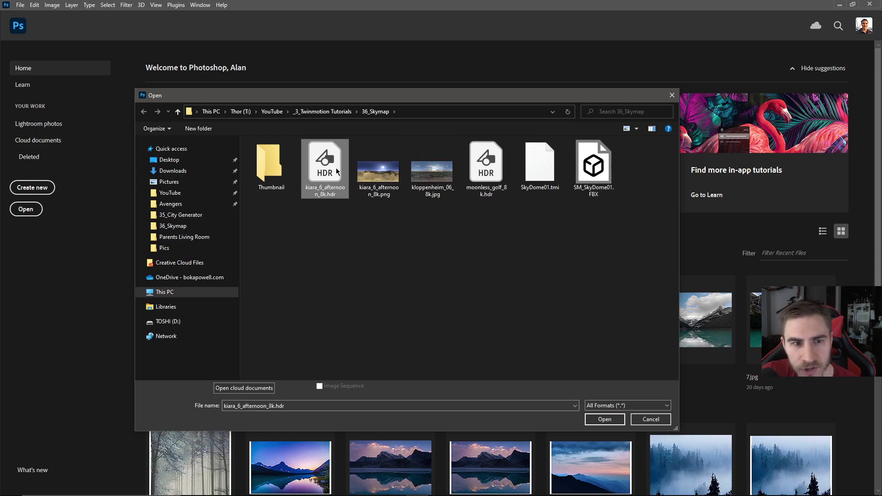
double_click(322, 170)
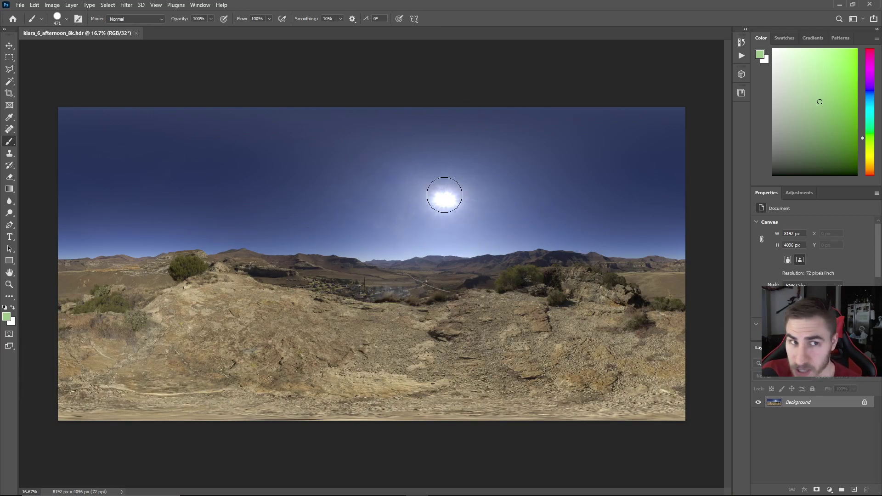
Convert the sky image to 8 Bits/Channel, using the Default HDR Toning preset with the Local Adaptation method
left_click(52, 5)
mouse_move(62, 16)
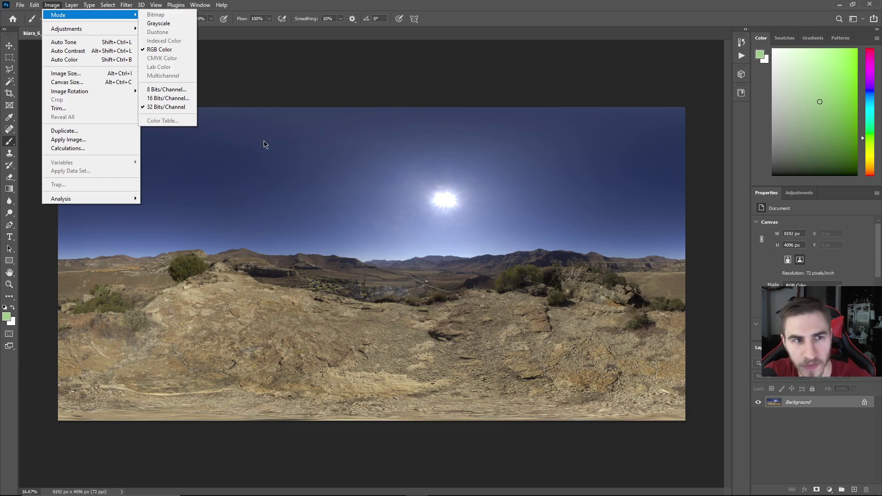
left_click(171, 98)
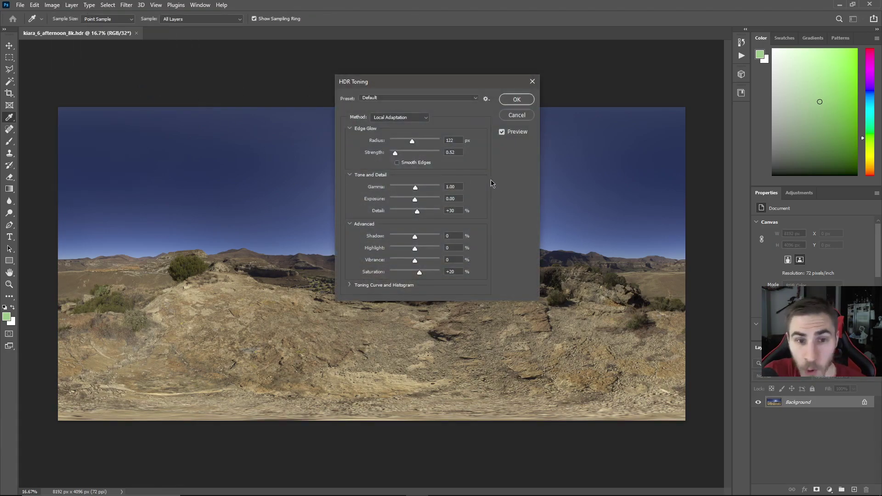
left_click(521, 98)
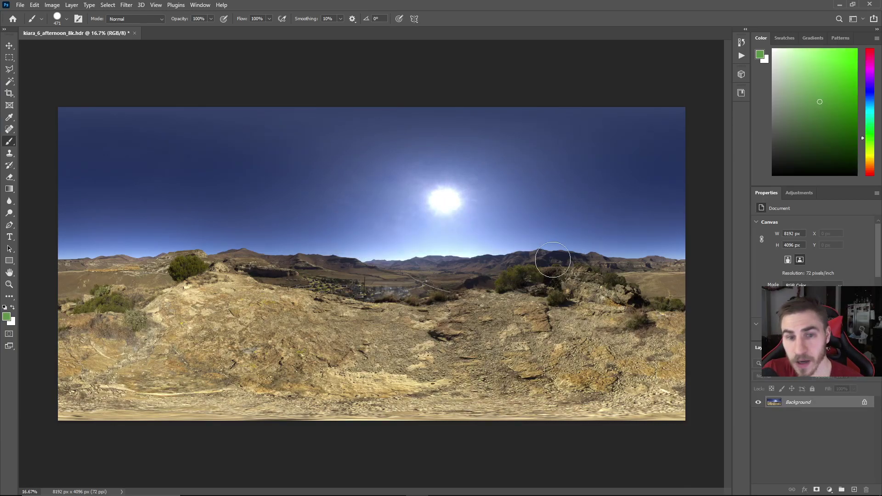
Save the image as kiara_6_afternoon_8k.png in PNG format with the large file size option, replacing the existing file
left_click(22, 5)
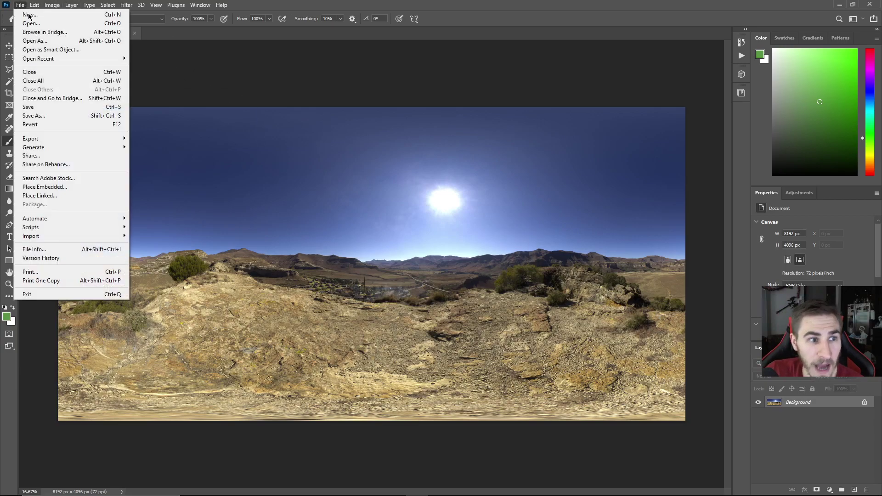
left_click(32, 116)
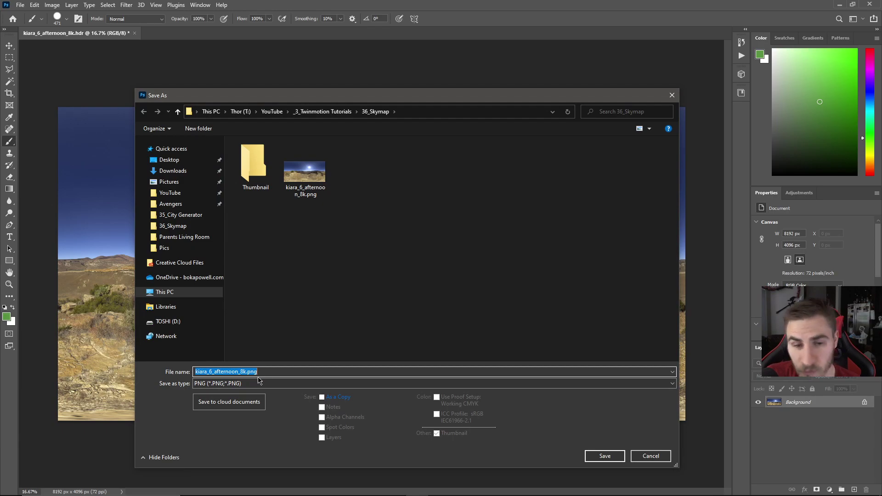
left_click(290, 384)
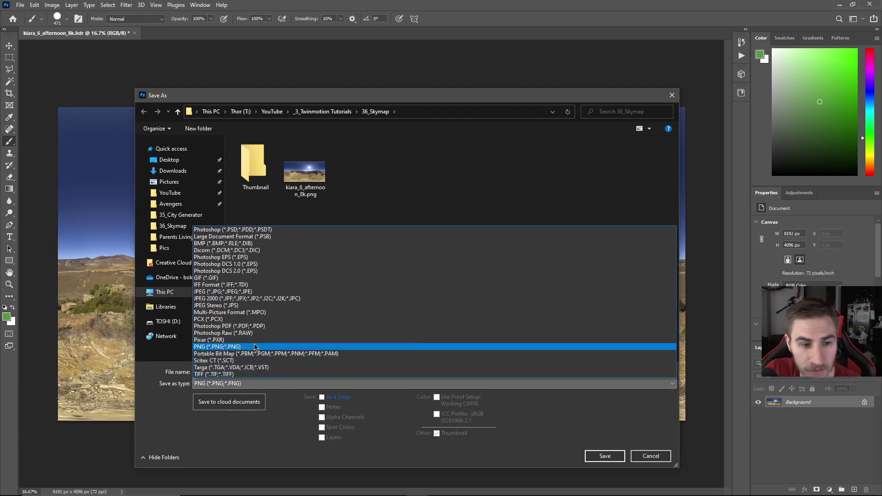
left_click(248, 347)
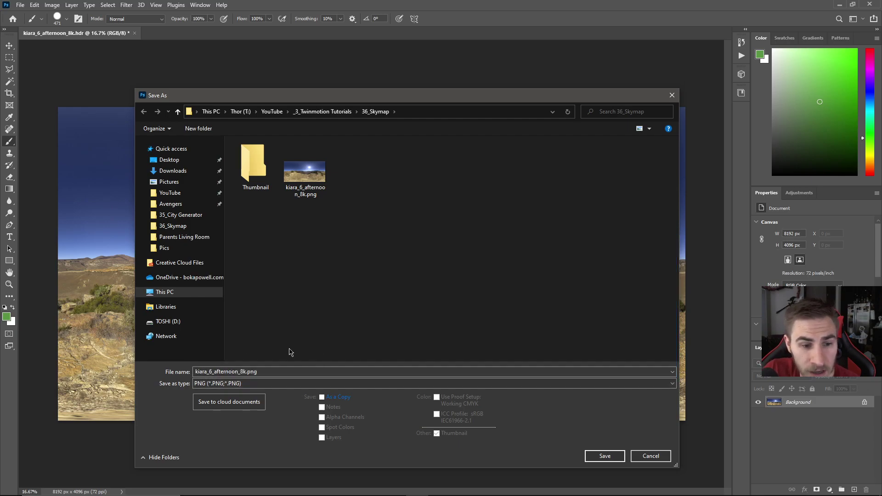
left_click(319, 190)
left_click(606, 456)
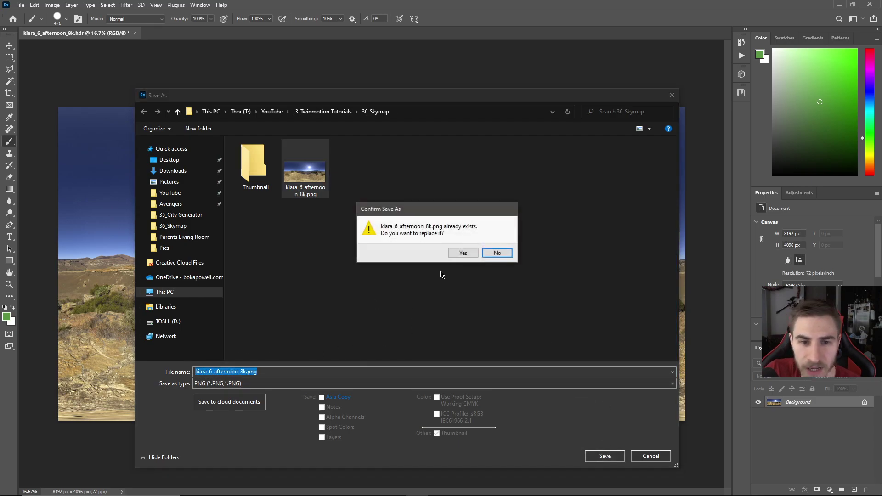
left_click(460, 252)
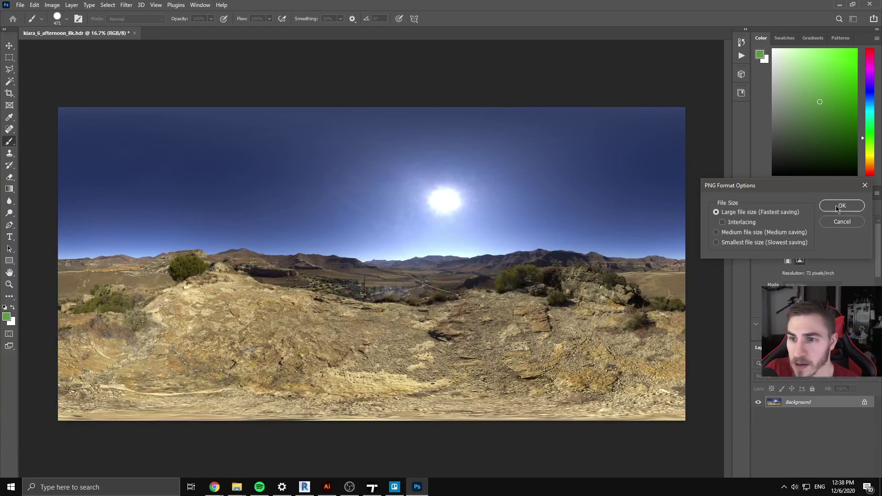
left_click(837, 207)
Switch to Twinmotion, sample the sky dome's material, and replace it with White styrofoam from the Translucent materials
left_click(371, 487)
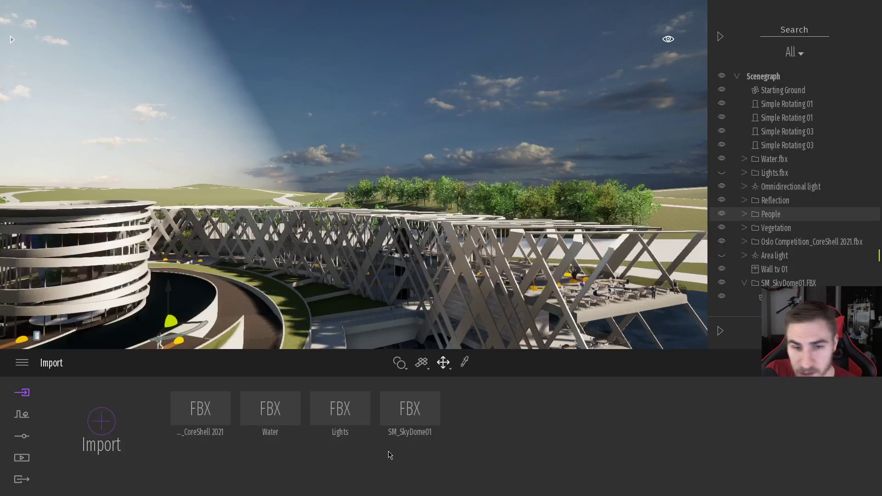
left_click(464, 363)
left_click(394, 82)
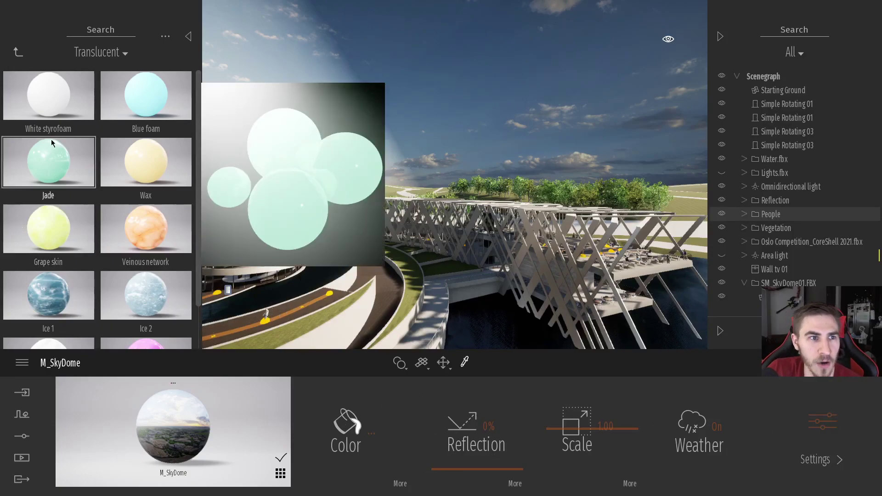
left_click(18, 53)
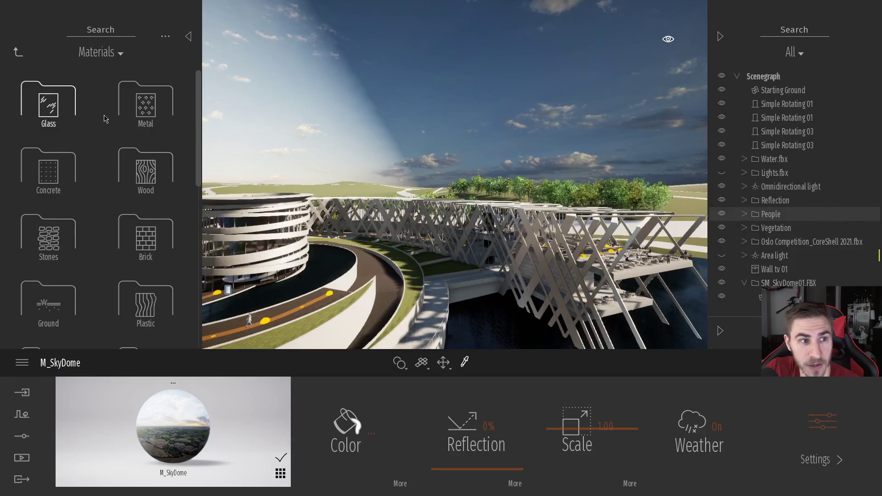
scroll(97, 193, "down", 5)
scroll(95, 210, "down", 3)
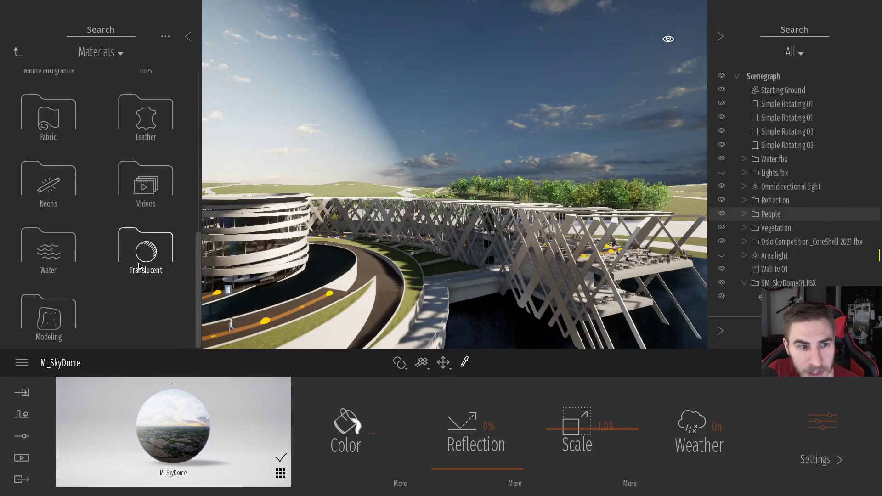
left_click(146, 248)
left_click_drag(37, 105, 543, 39)
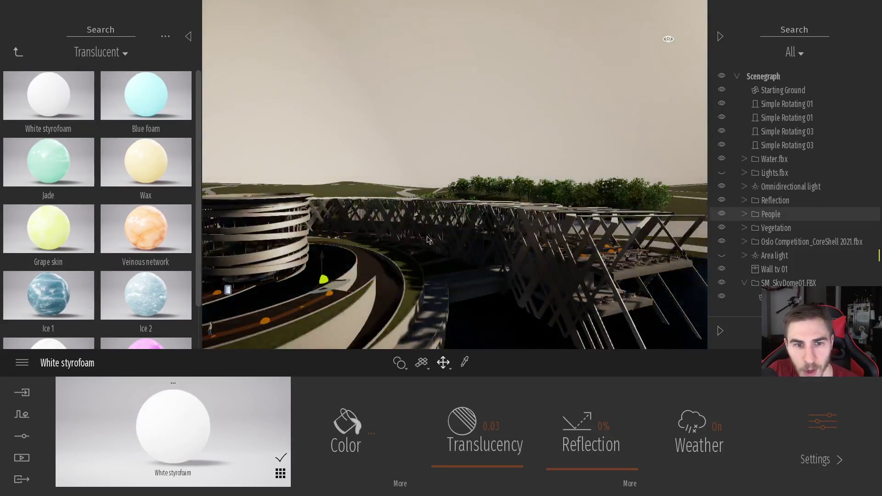
scroll(120, 275, "down", 2)
scroll(125, 214, "up", 2)
scroll(142, 285, "down", 1)
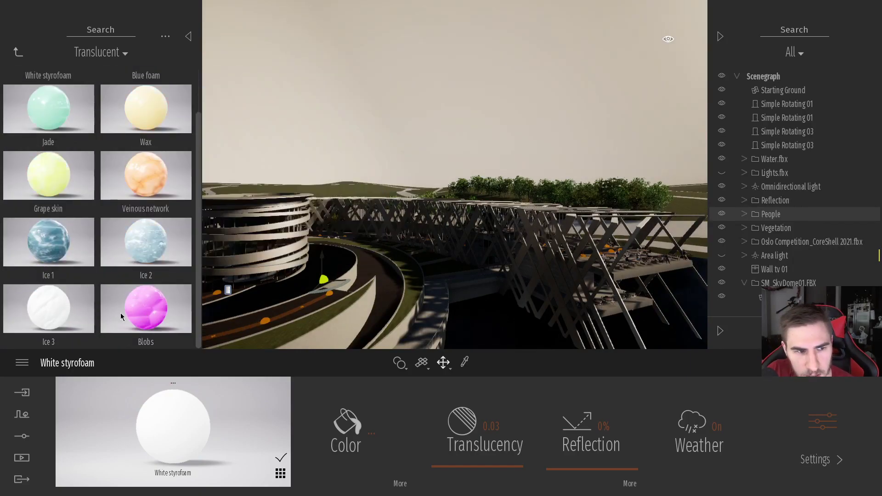
scroll(132, 319, "up", 1)
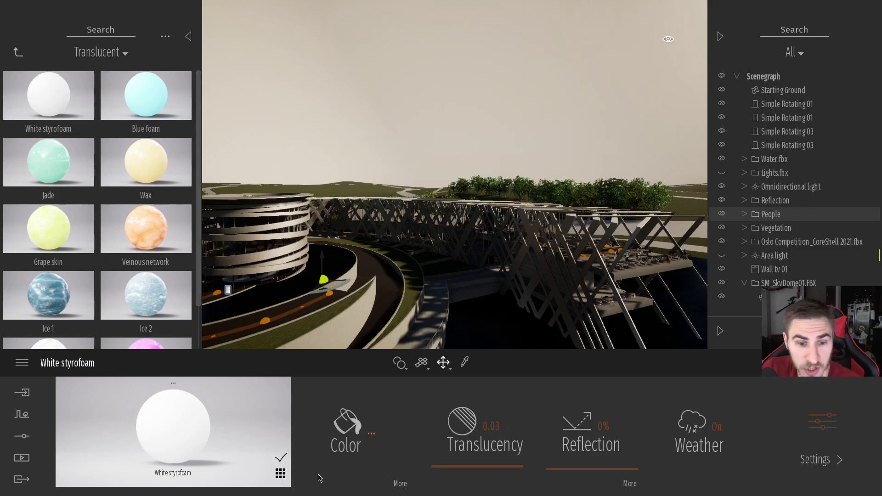
Load kiara_6_afternoon_8k.png from the 36_Skymap folder as the White styrofoam material's color texture
left_click(400, 483)
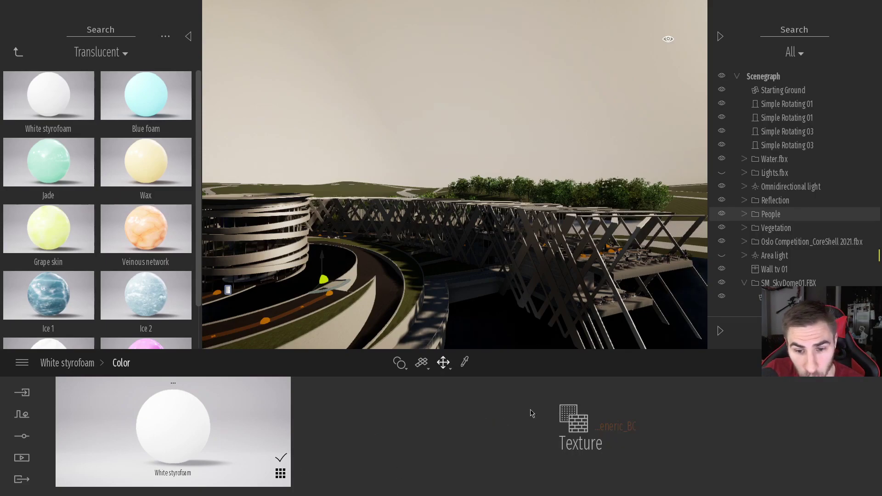
right_click(617, 431)
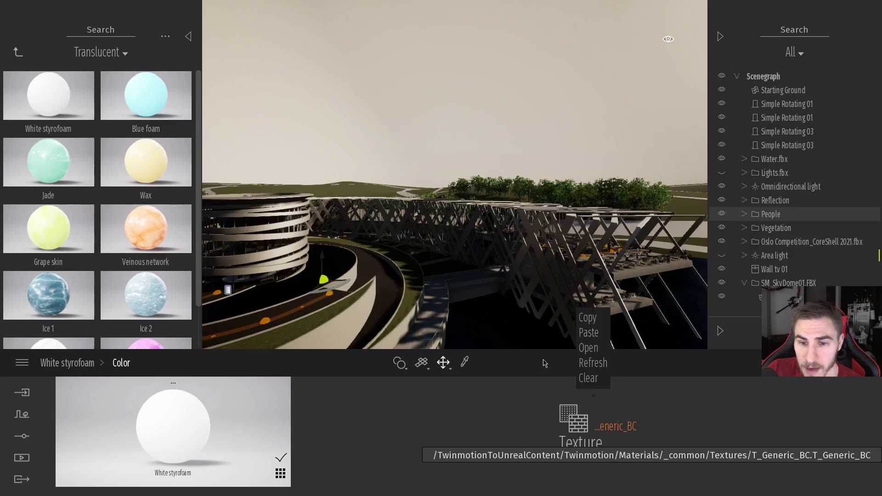
left_click(588, 347)
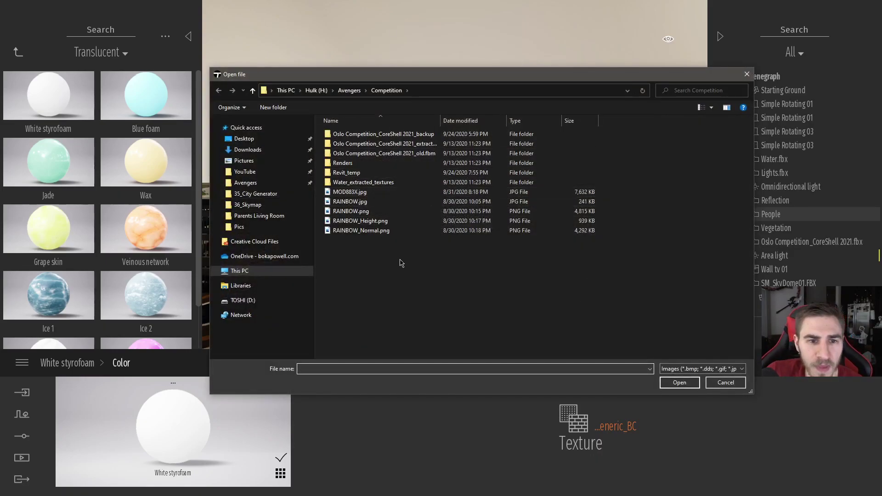
left_click(246, 183)
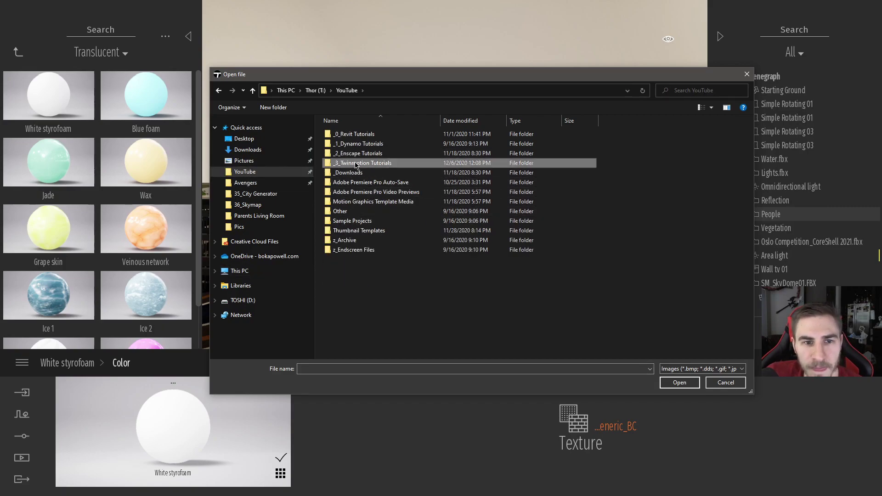
double_click(361, 164)
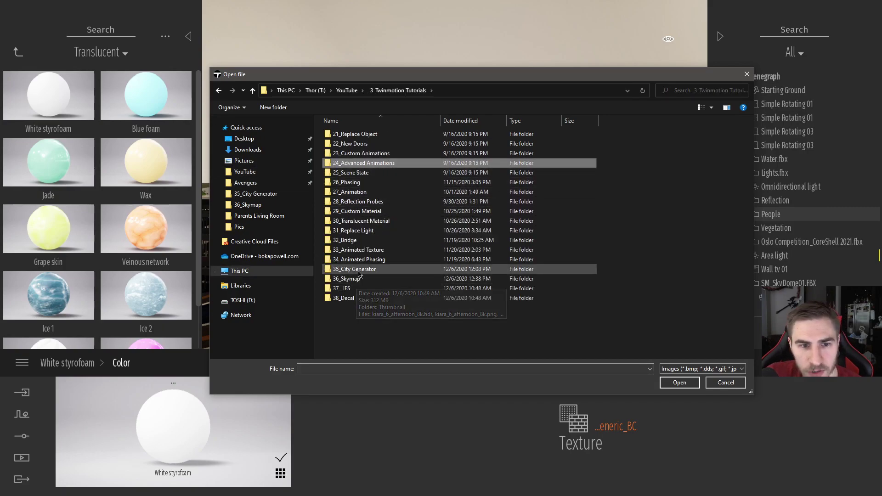
double_click(357, 283)
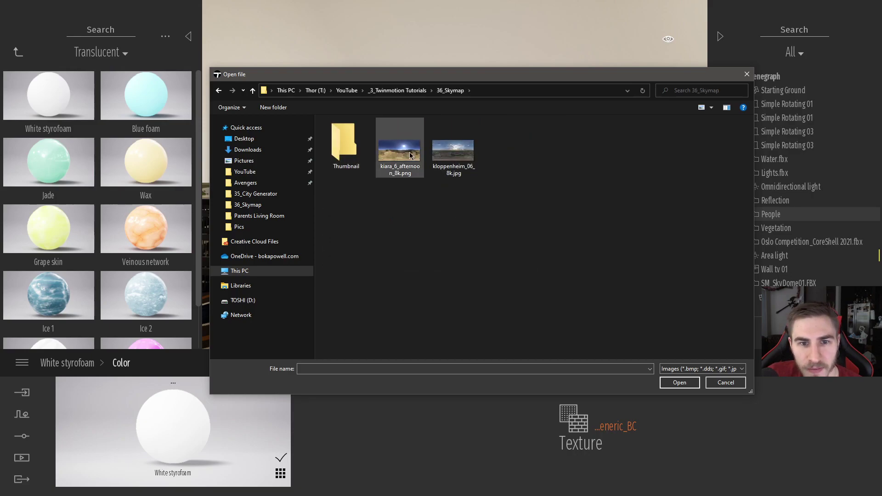
left_click(396, 165)
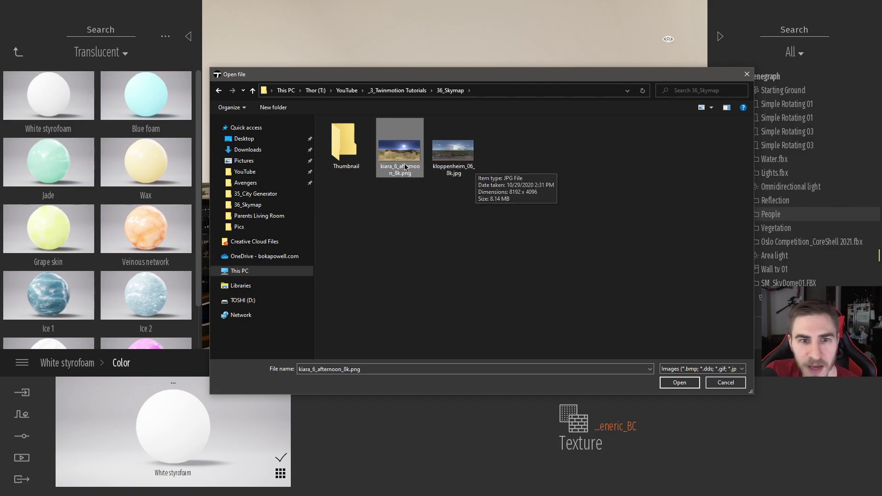
left_click(673, 381)
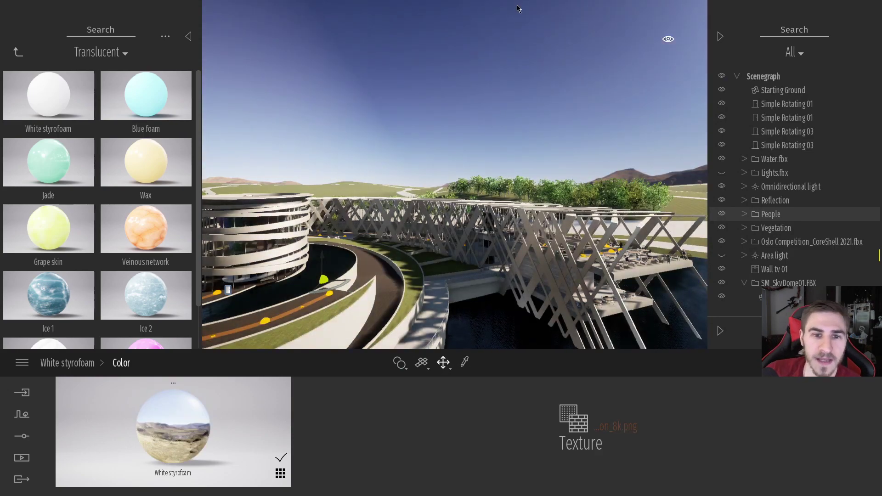
Examine the textured sky and horizon around the buildings from several angles
right_click_drag(452, 245, 451, 233)
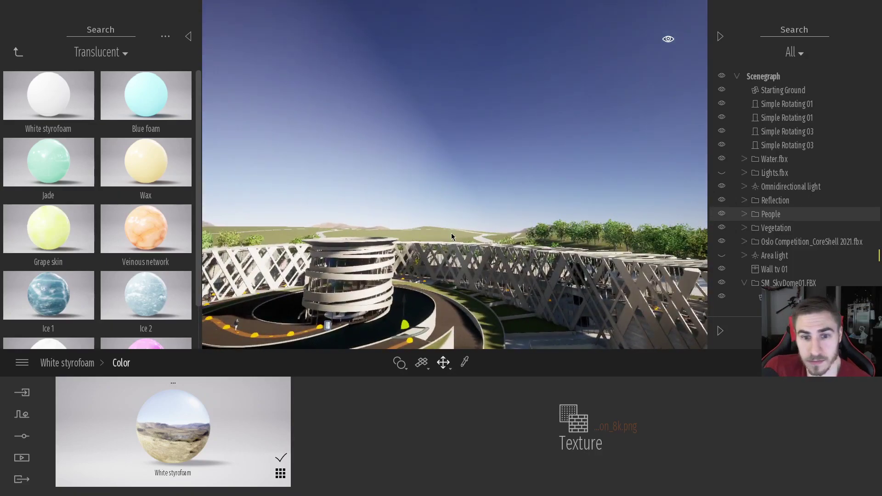
right_click_drag(542, 186, 662, 269)
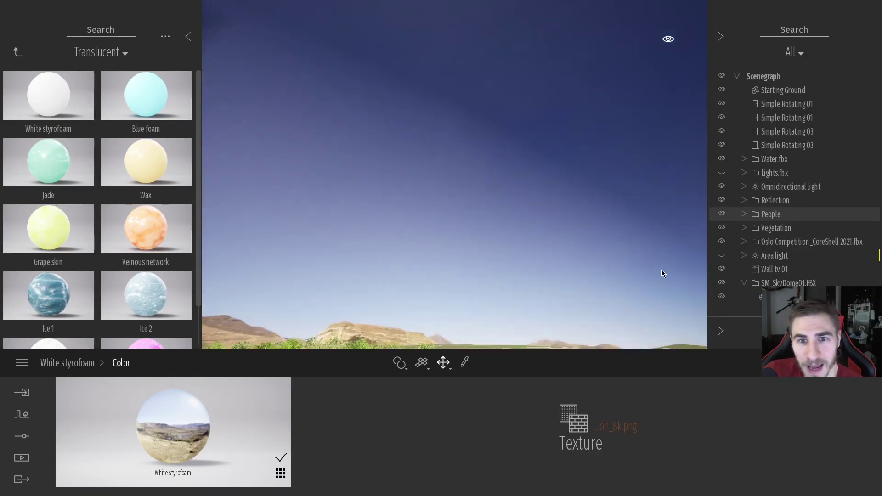
left_click_drag(453, 114, 419, 52)
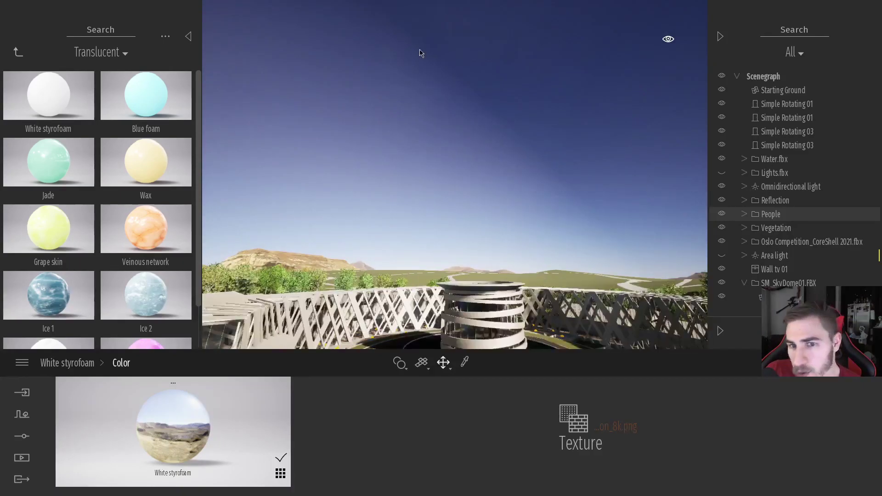
Set the time of day to 09:10 and view the sky over the buildings with the material library closed
left_click(668, 39)
left_click_drag(640, 168, 641, 170)
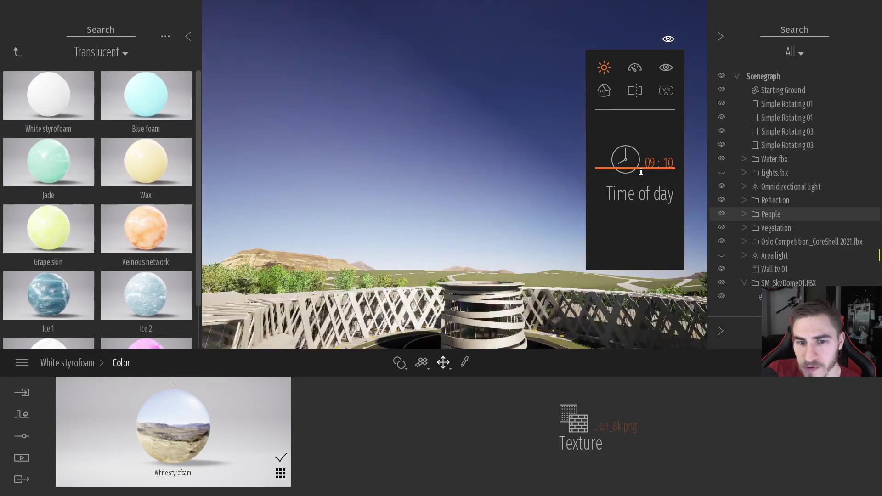
mouse_move(522, 223)
right_mouse_down()
mouse_move(511, 219)
mouse_move(689, 207)
mouse_move(526, 213)
right_mouse_up()
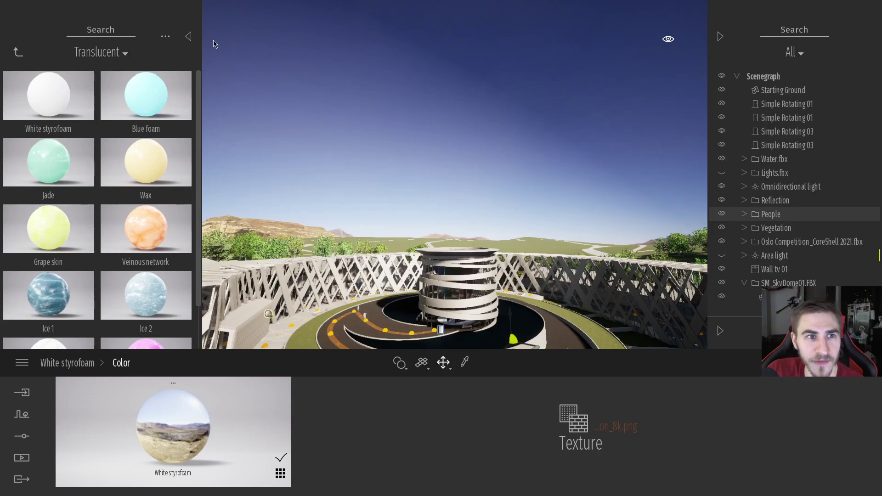
left_click(191, 39)
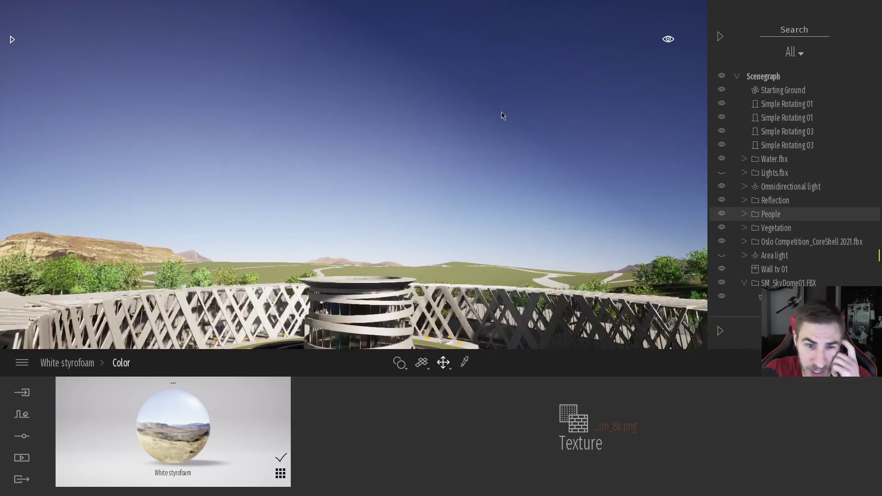
right_click_drag(606, 168, 580, 171)
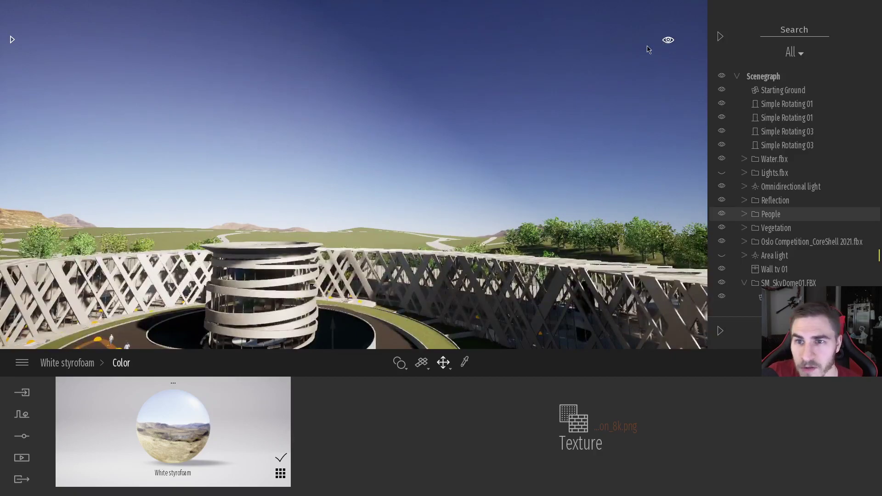
Set the time of day to 22:10 and examine how the sky dome and buildings look around the horizon
left_click(668, 39)
left_click_drag(647, 163, 640, 229)
right_click_drag(505, 276, 337, 332)
left_click_drag(337, 331, 358, 276)
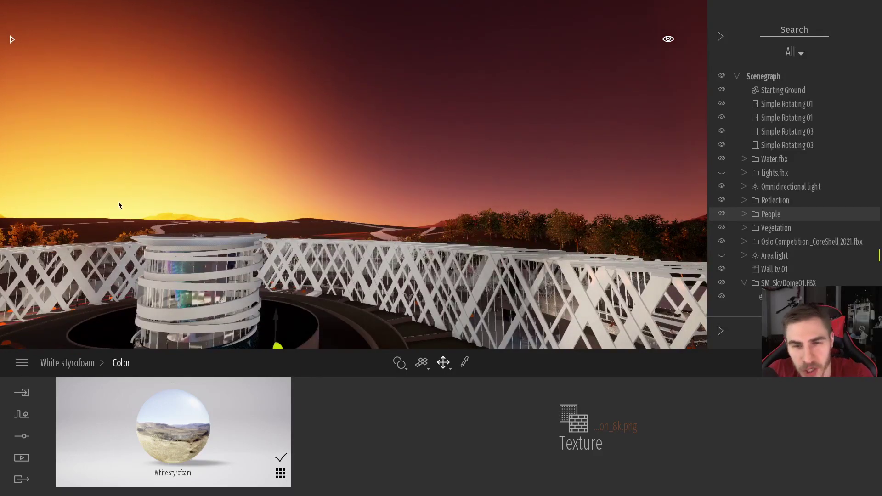
left_click_drag(351, 246, 225, 304)
right_click_drag(480, 259, 444, 240)
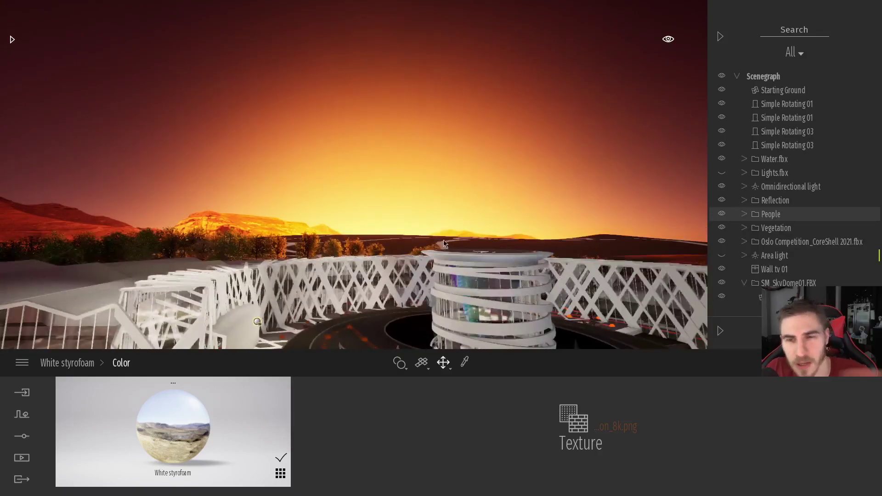
right_click_drag(257, 322, 28, 314)
right_click_drag(367, 317, 694, 321)
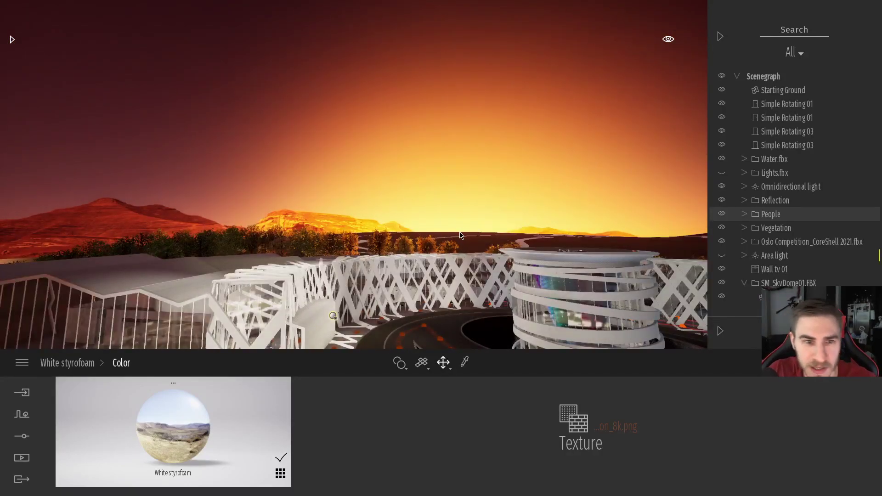
Return the time of day to daylight hours and bring the sun in the sky dome's image into view
left_click(668, 41)
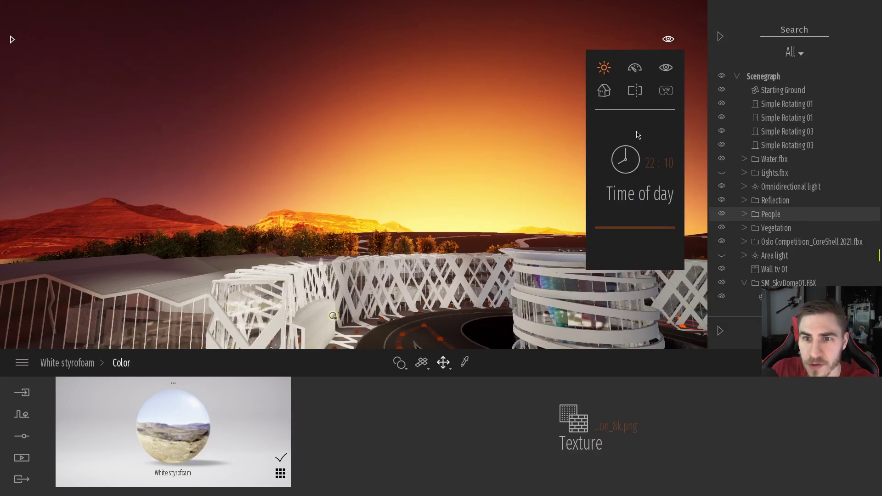
left_click(650, 183)
right_click_drag(385, 257, 652, 257)
right_click_drag(252, 278, 565, 279)
right_click_drag(384, 219, 115, 248)
right_click_drag(565, 207, 675, 143)
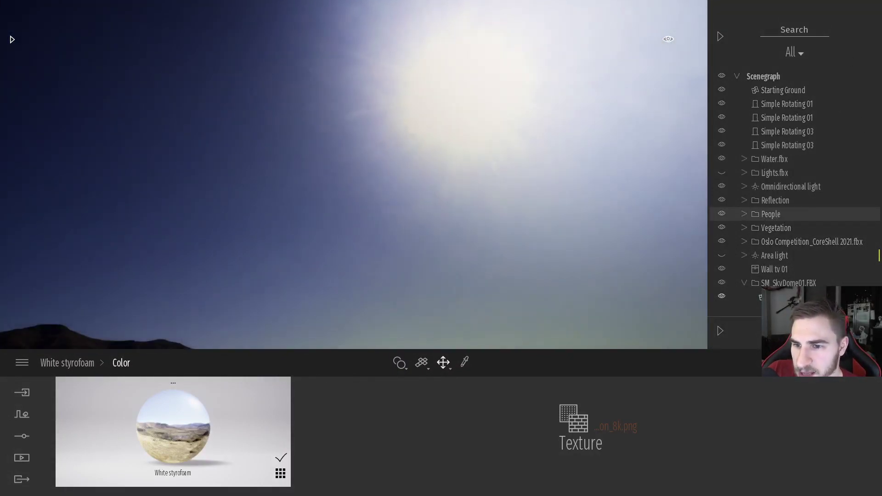
Hide the sky dome temporarily to compare the position of Twinmotion's own sun, and show the dome again
left_click(721, 296)
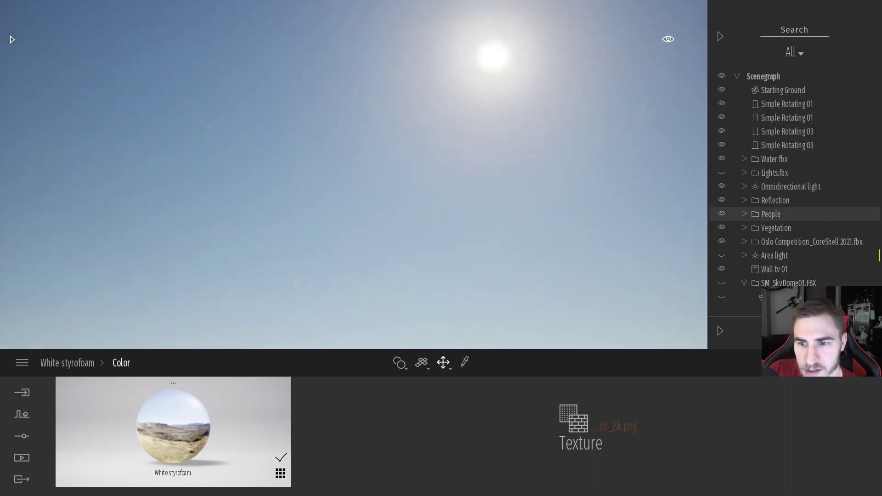
right_click_drag(541, 244, 555, 217)
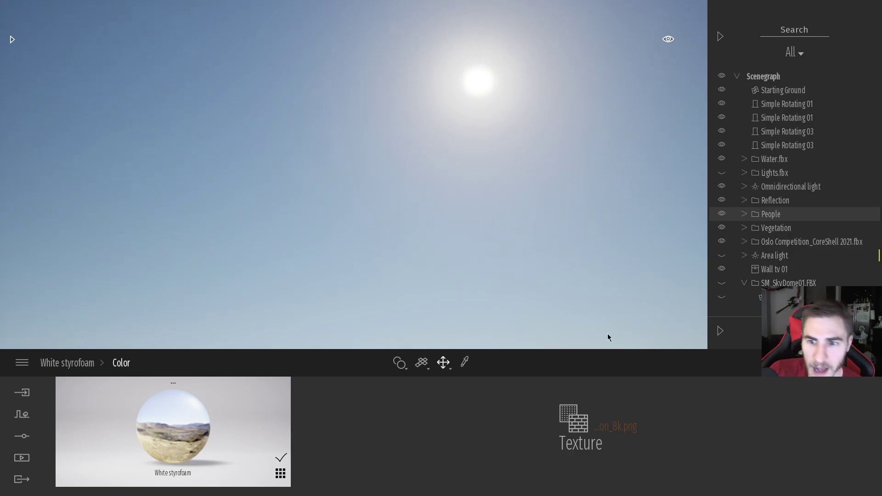
left_click(723, 283)
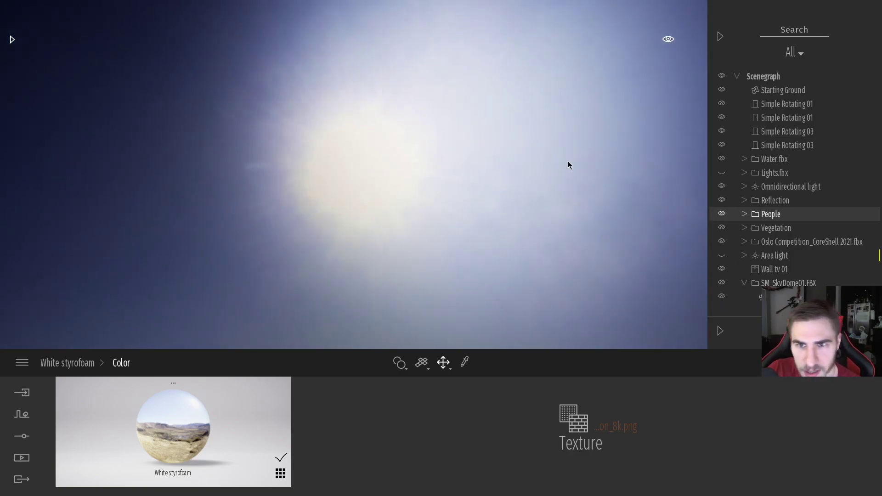
Fine-tune the time of day so the scene's sunlight lines up with the sun in the sky image
left_click(668, 39)
left_click_drag(644, 174, 642, 174)
left_click(668, 39)
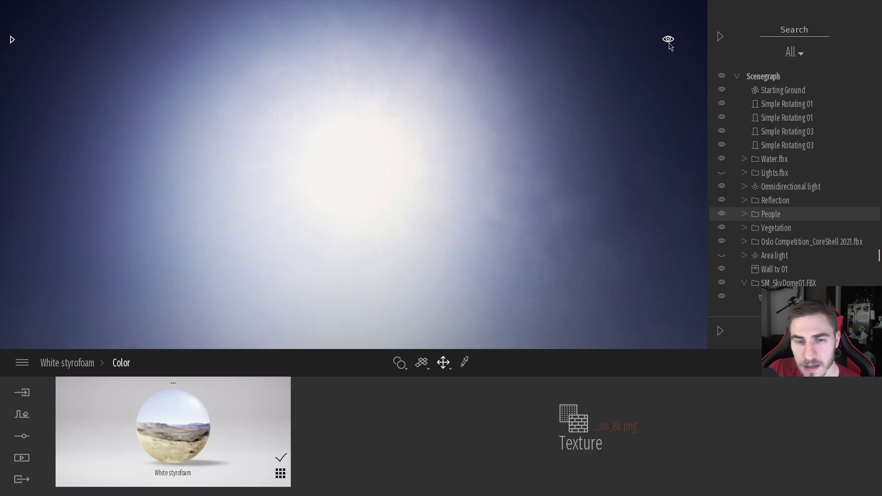
Sample the clear glass material on the facade beside the seating area and inspect the glazing up close
right_click_drag(584, 189, 200, 245)
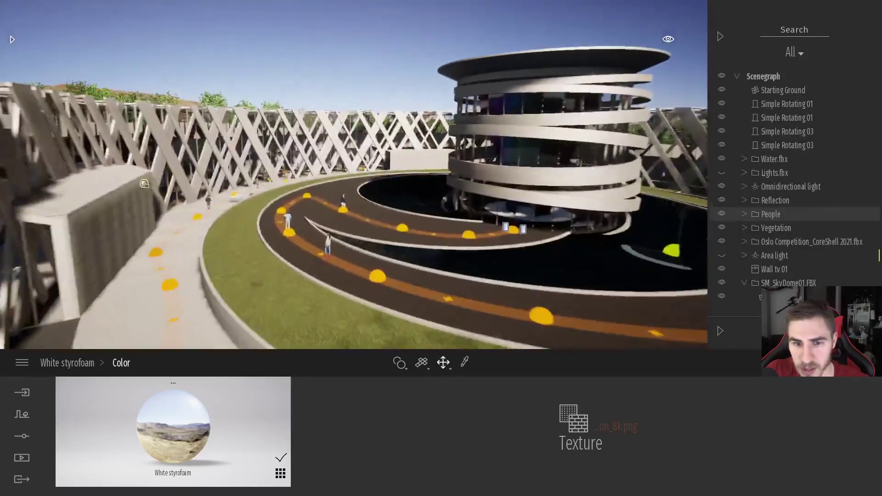
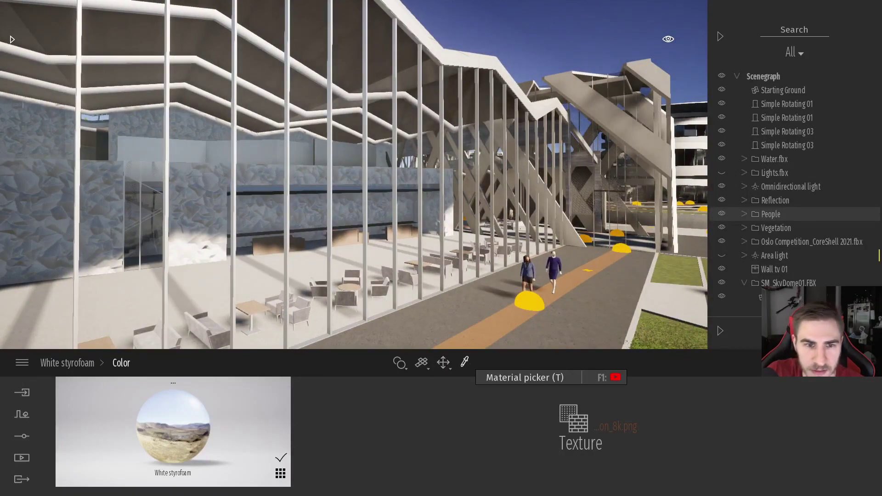
left_click(465, 363)
left_click(339, 242)
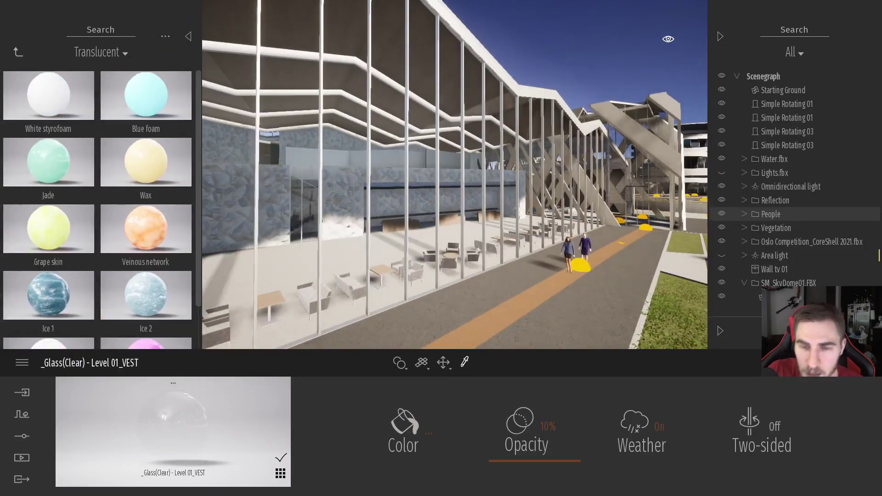
right_click_drag(339, 242, 534, 269)
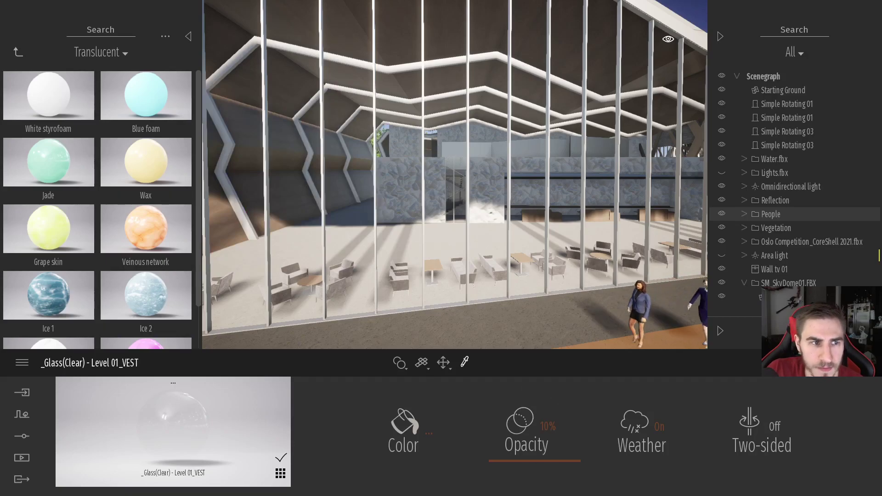
Try the Mirror material from the Glass library on the facade glazing and view its reflections from the walkway
left_click(18, 51)
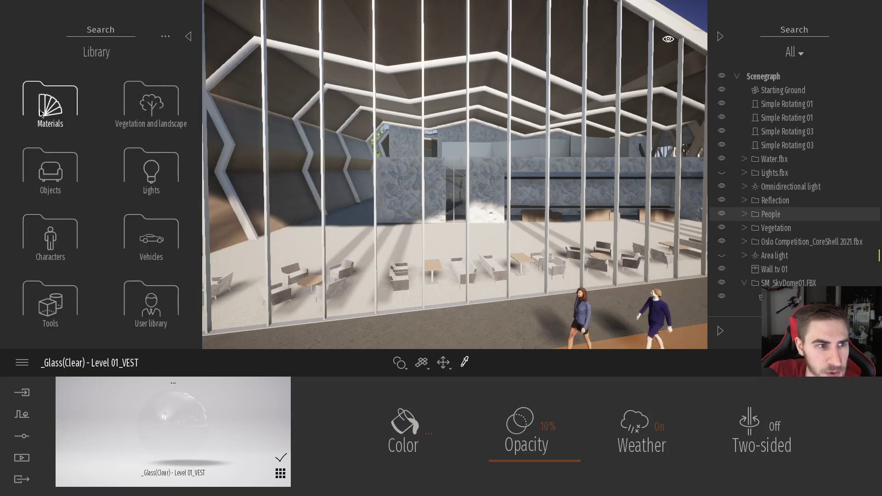
left_click(41, 113)
left_click(46, 106)
mouse_move(165, 94)
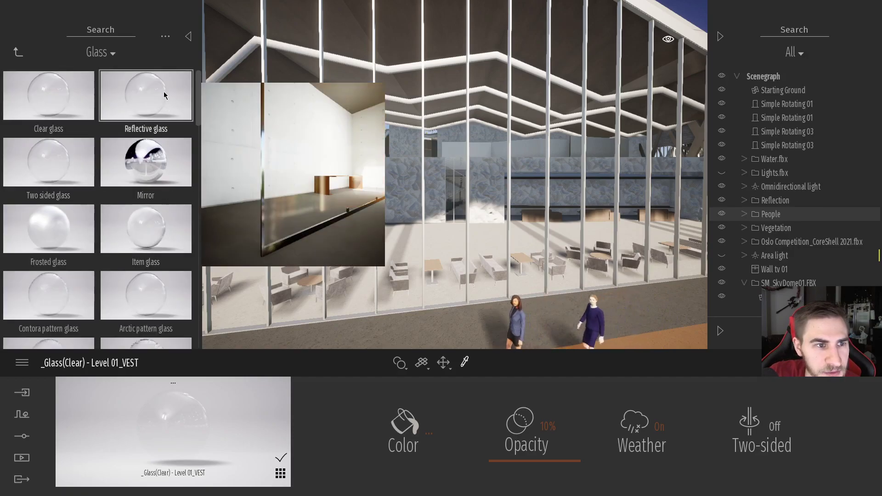
left_click_drag(163, 96, 464, 194)
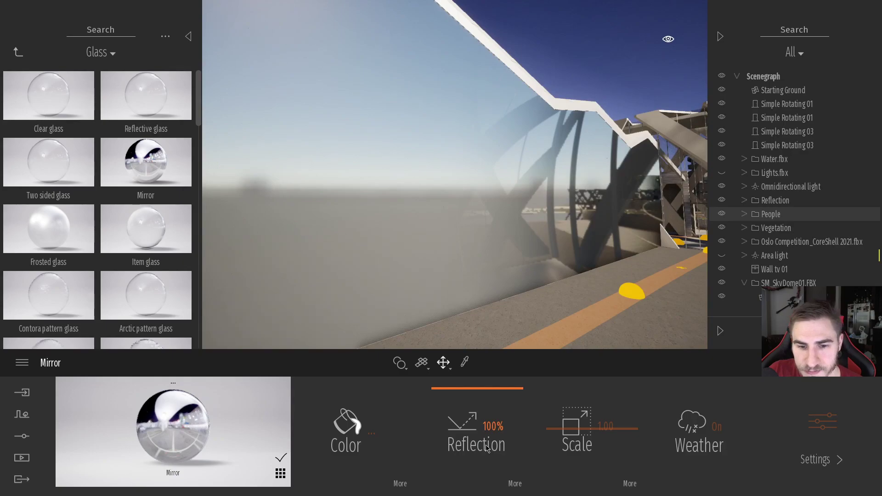
right_click_drag(502, 240, 459, 253)
key("w")
key("s")
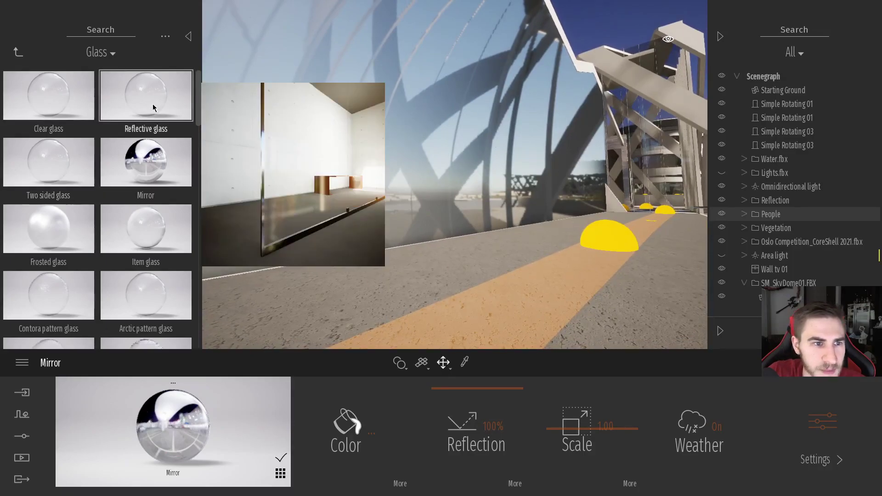
Apply the Reflective glass material to the facade glazing and set its opacity to 100%
left_click_drag(150, 109, 461, 121)
right_click_drag(376, 252, 407, 289)
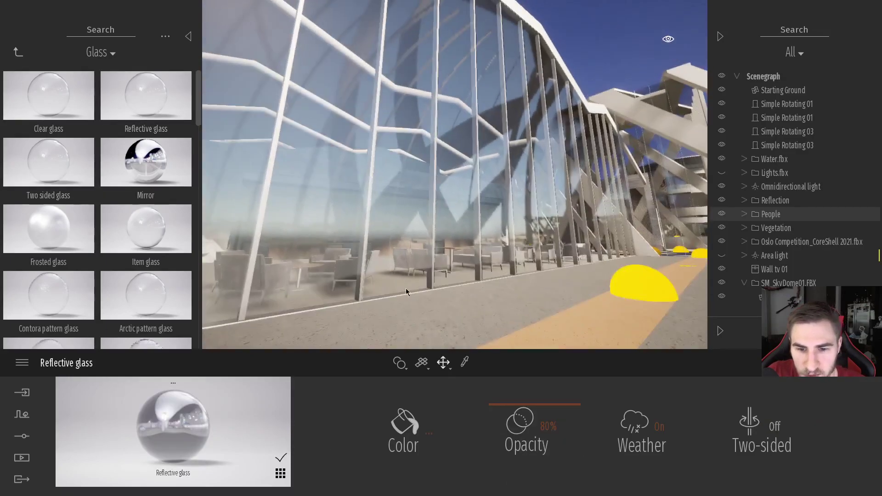
left_click_drag(548, 420, 580, 406)
Inspect the reflections in the facade glazing from several angles and distances along the walkway
key("w")
right_click_drag(560, 234, 510, 232)
key("s")
key("w")
right_click_drag(441, 218, 299, 129)
key("s")
key("w")
right_click_drag(544, 227, 524, 240)
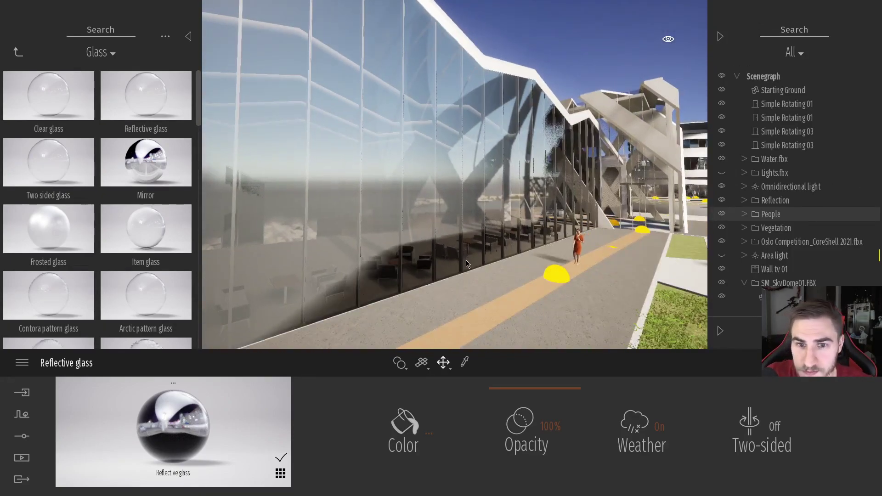
middle_click_drag(466, 261, 476, 227)
right_click_drag(476, 227, 478, 202)
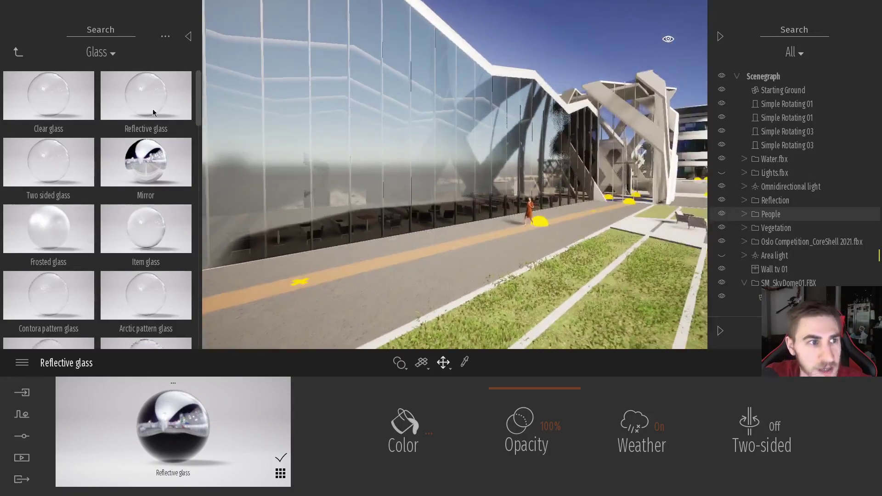
Place a Box Reflection Probe on the walkway in front of the glass facade and select it
left_click(19, 52)
left_click(18, 52)
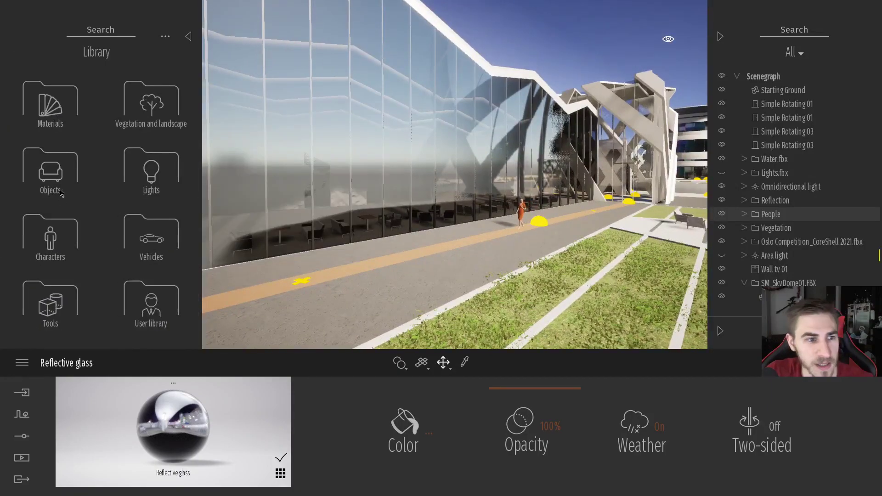
left_click(69, 302)
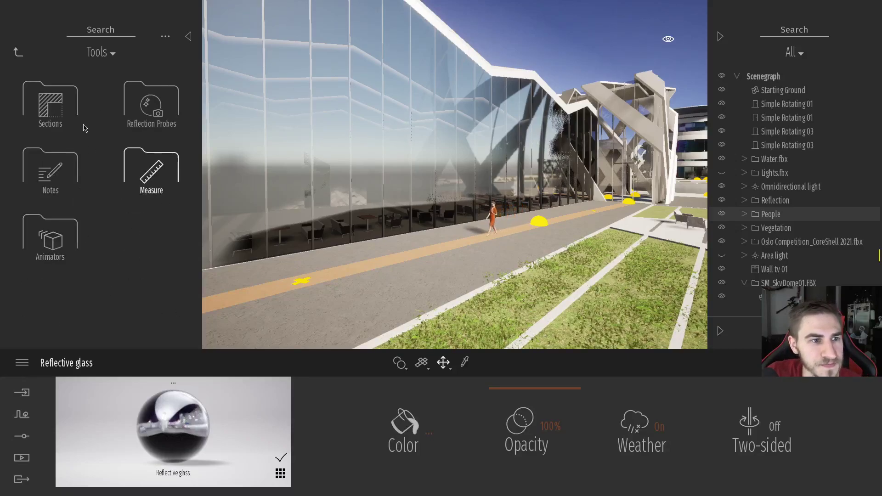
left_click(151, 104)
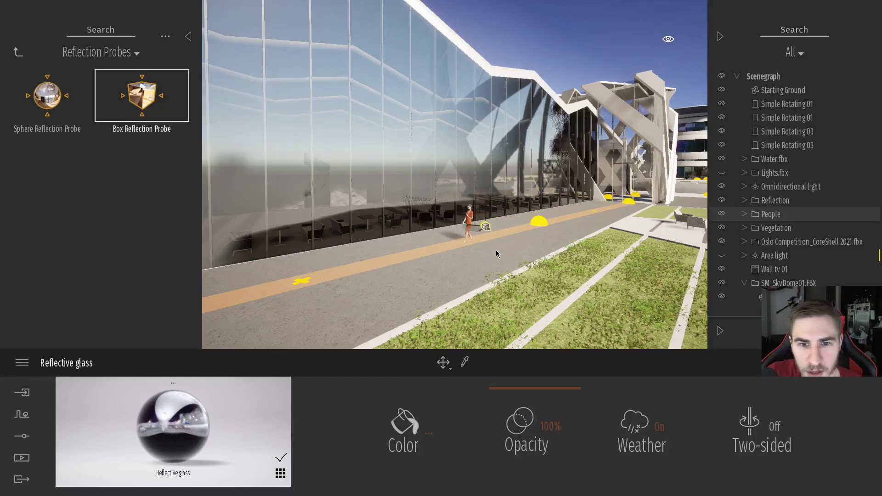
left_click(490, 264)
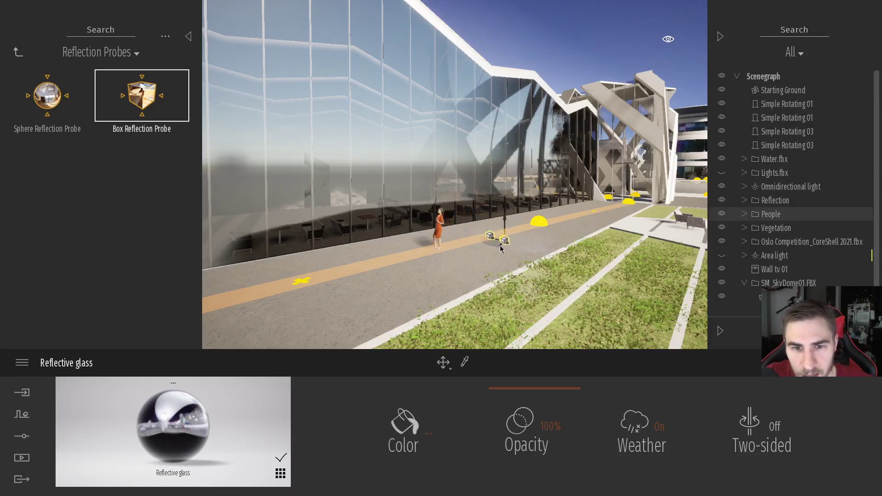
left_click(491, 234)
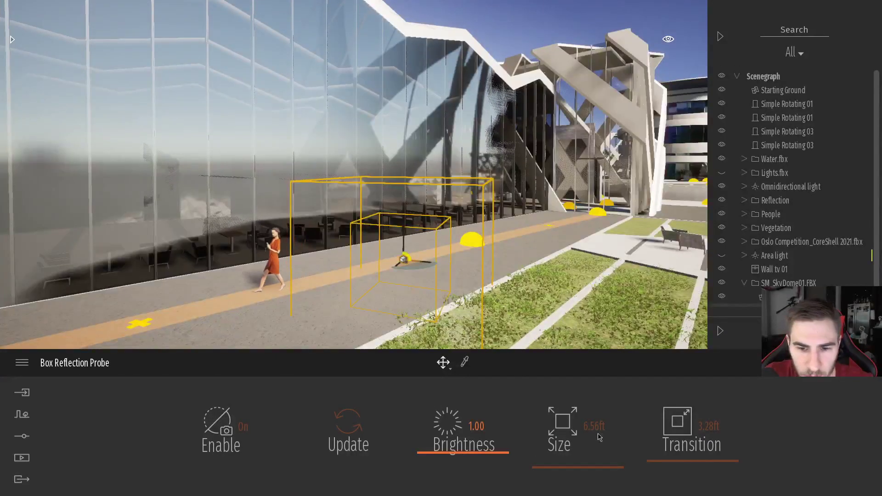
Enlarge the box reflection probe to a size of 35.25 ft so it reaches the glass facade
left_click_drag(545, 436, 581, 459)
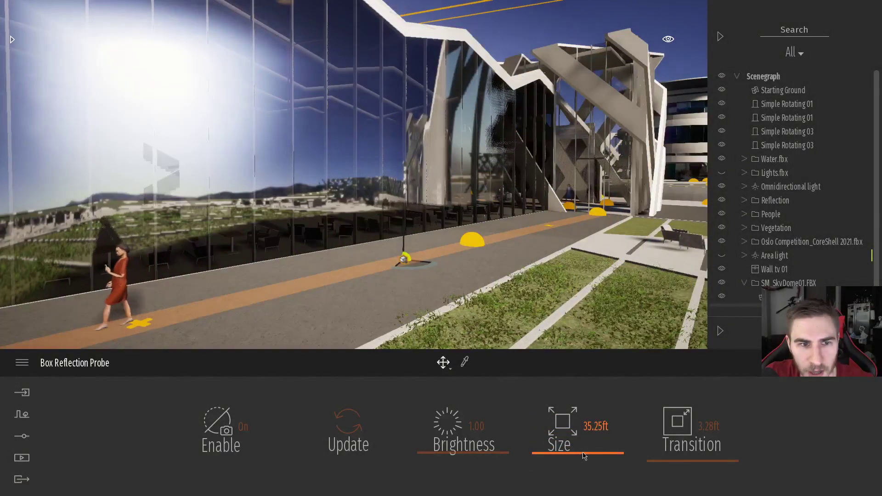
right_click_drag(515, 198, 388, 161)
key("s")
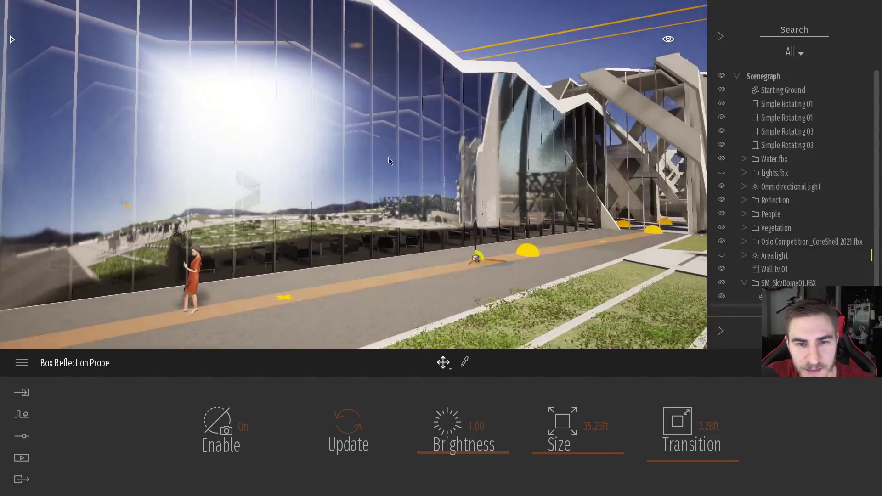
Set the box reflection probe's brightness to 0.5
left_click(484, 421)
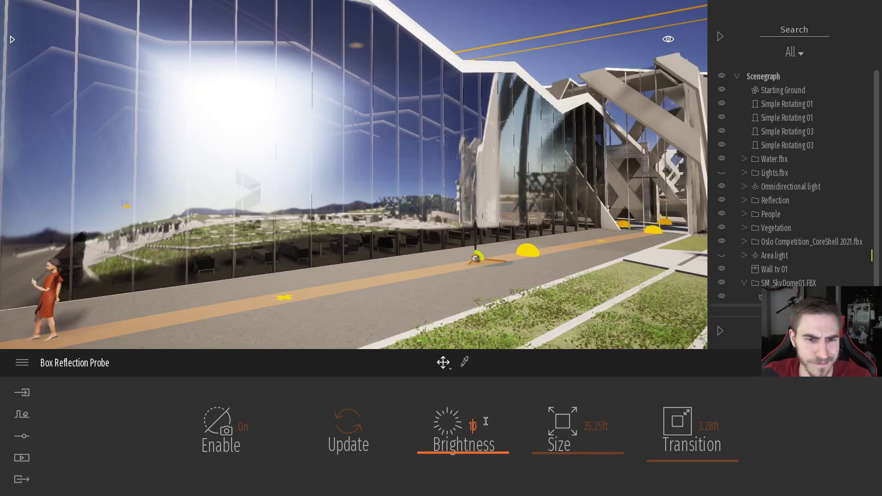
type("0.5")
key("Return")
Examine the probe's reflections of the sky and lawn in the facade glass from near and far
key("s")
right_click_drag(355, 258, 395, 260)
key("w")
mouse_move(543, 204)
left_mouse_down()
mouse_move(543, 221)
mouse_move(549, 190)
left_mouse_up()
right_click_drag(550, 190, 644, 190)
key("w")
right_click_drag(460, 197, 308, 199)
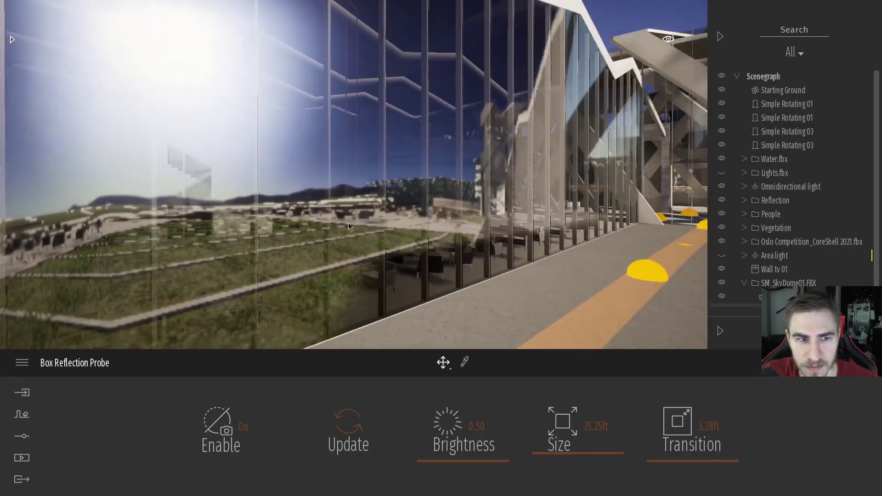
right_click_drag(451, 281, 445, 270)
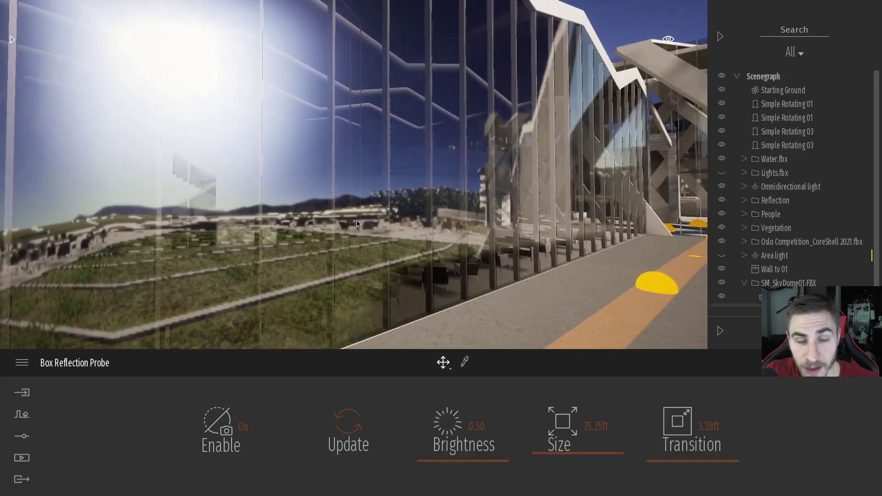
Set the reflection volume resolution in the preferences to 1024 for both viewport and export
left_click(23, 363)
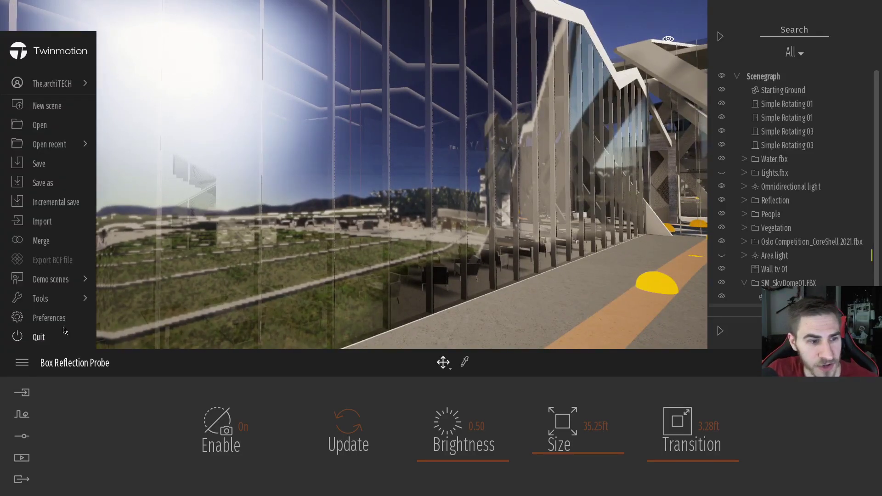
left_click(79, 312)
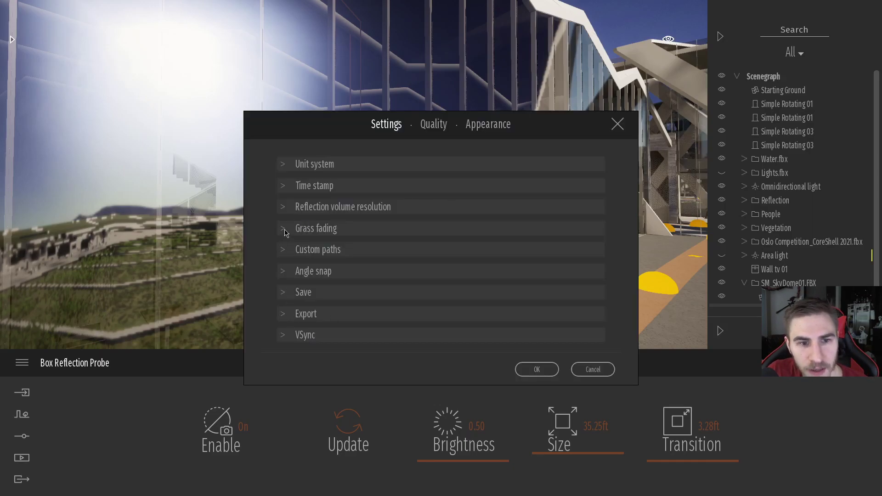
left_click(289, 208)
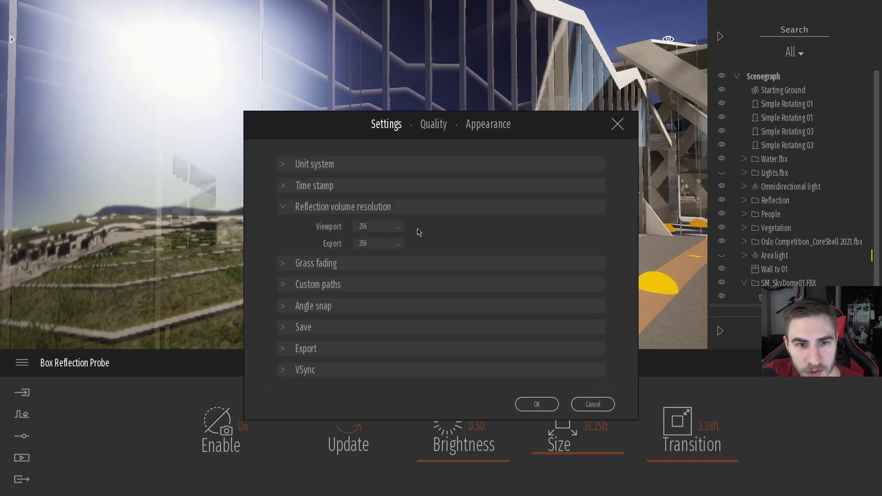
left_click(398, 227)
left_click(392, 296)
left_click(397, 244)
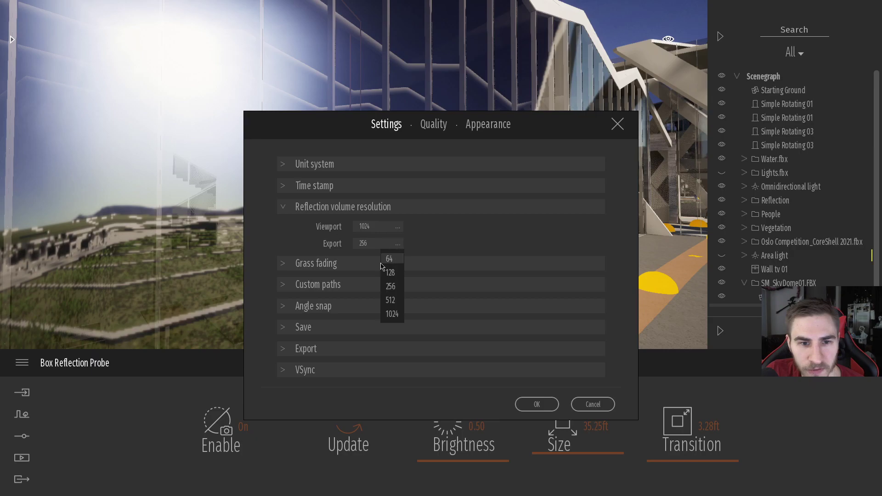
left_click(392, 314)
left_click(537, 404)
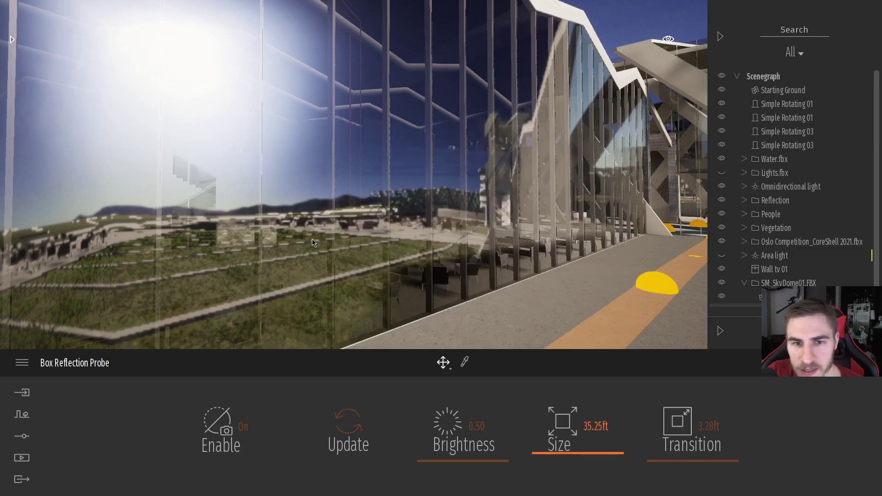
Deselect the reflection probe and look over the terrace, the horizon and the round tower beneath the custom sky
left_click(431, 213)
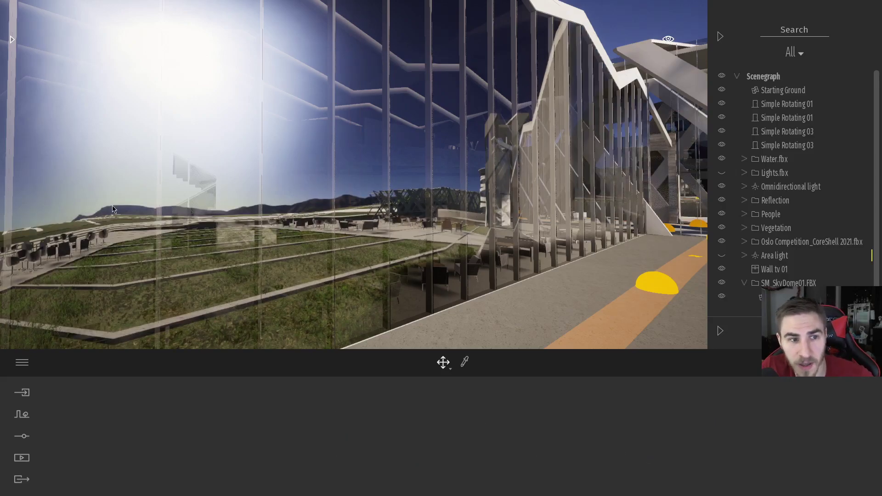
right_click_drag(364, 265, 372, 299)
right_click_drag(355, 266, 362, 266)
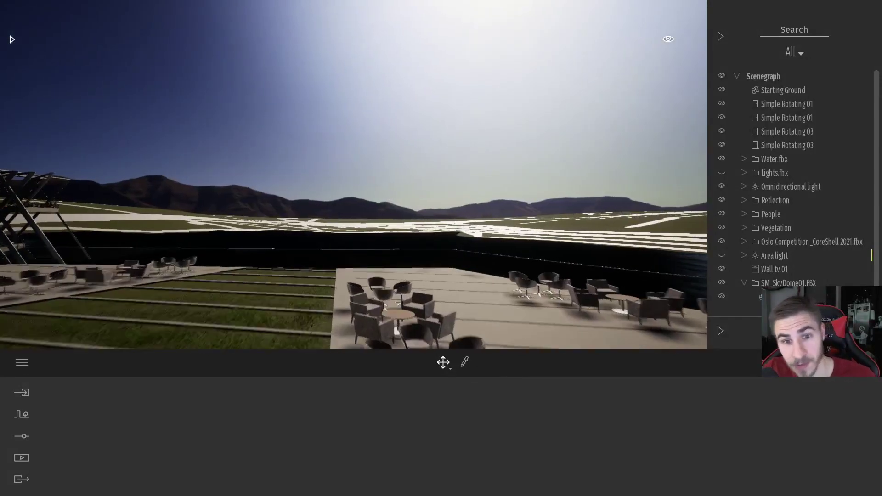
right_click_drag(358, 266, 248, 248)
key("w")
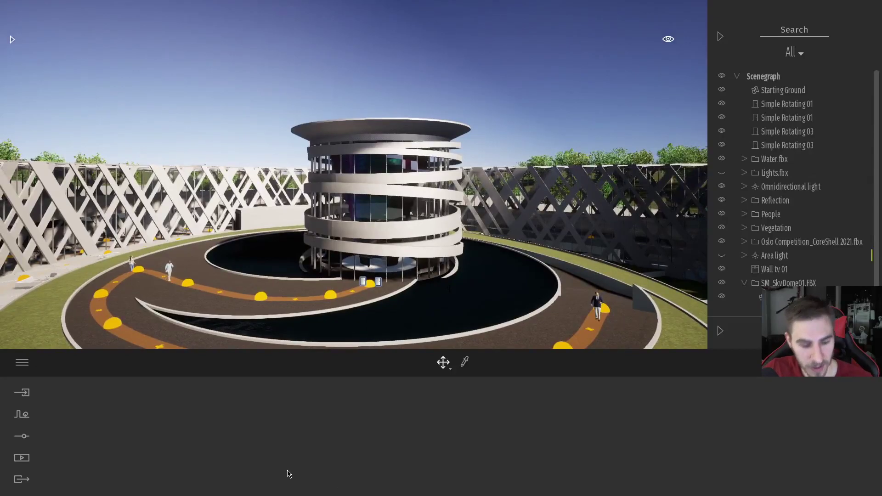
Switch to Photoshop and open the night sky image moonless_golf_8k.hdr from the 36_Skymap folder
key("alt+Tab")
left_click(20, 4)
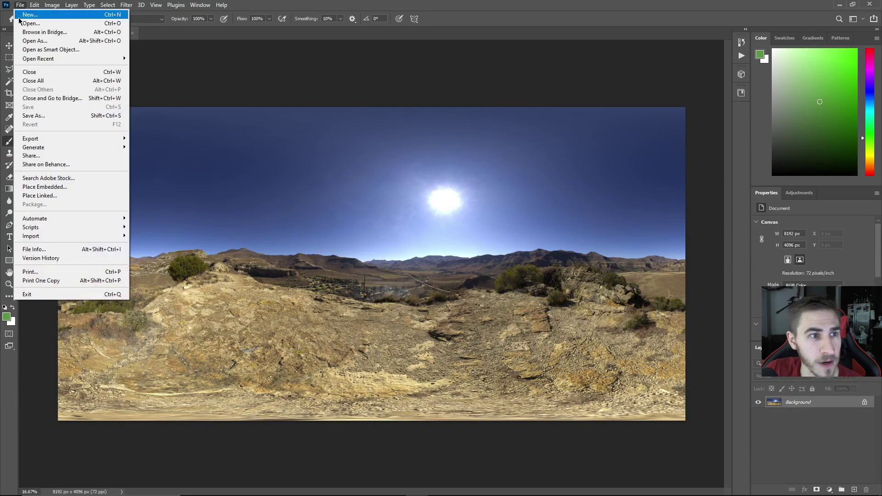
left_click(28, 23)
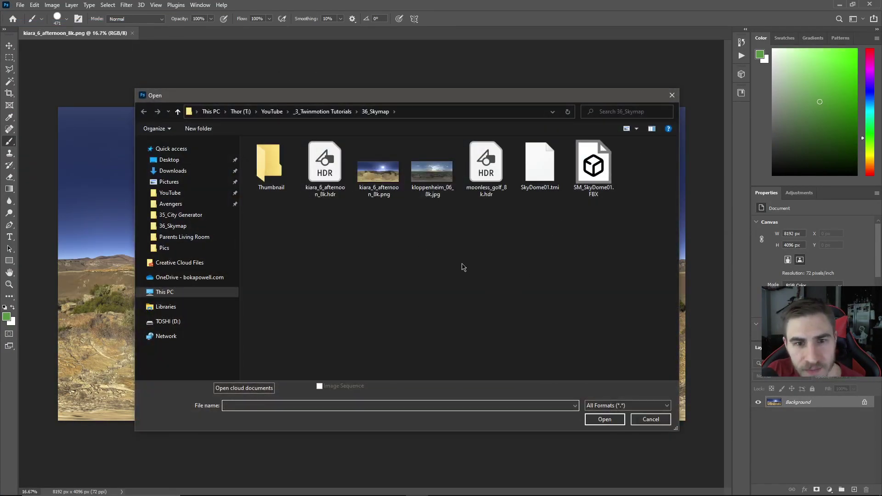
left_click(486, 165)
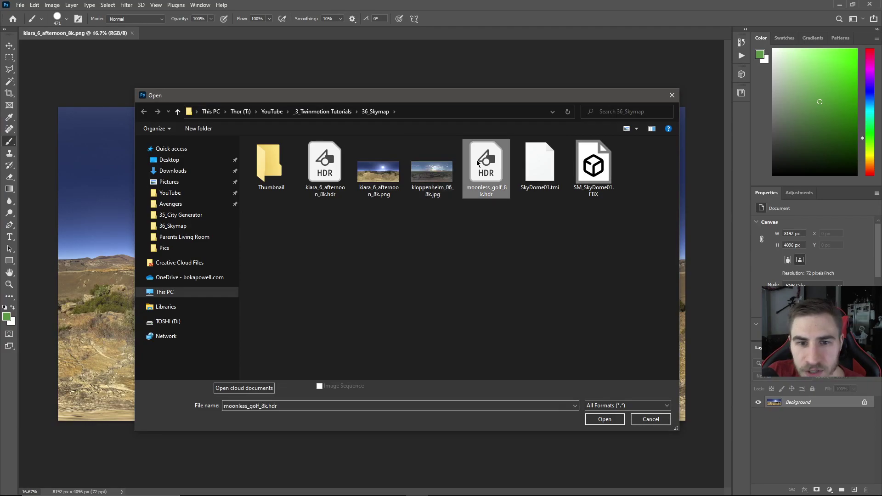
left_click(604, 419)
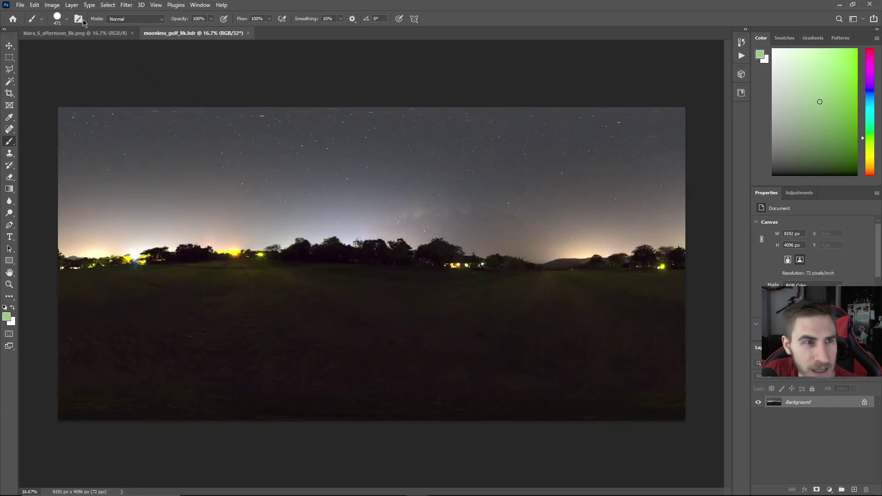
Convert the night sky image to 8 bits per channel with the default HDR toning
left_click(52, 5)
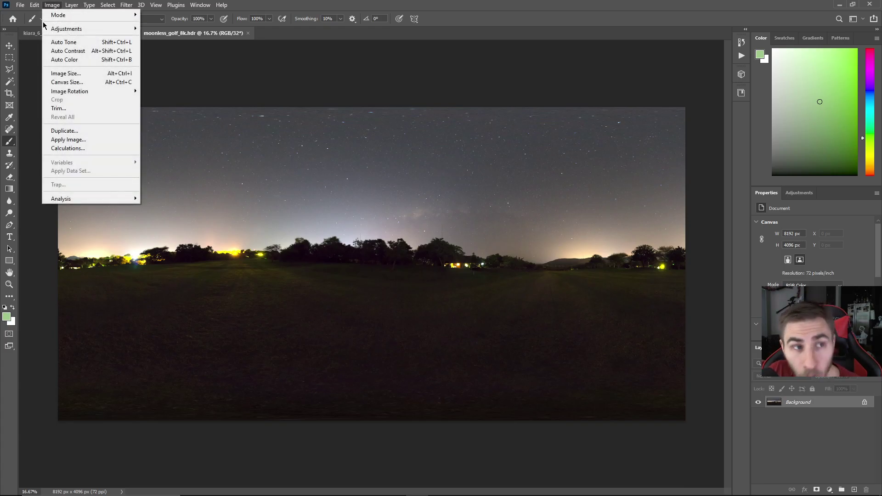
mouse_move(93, 4)
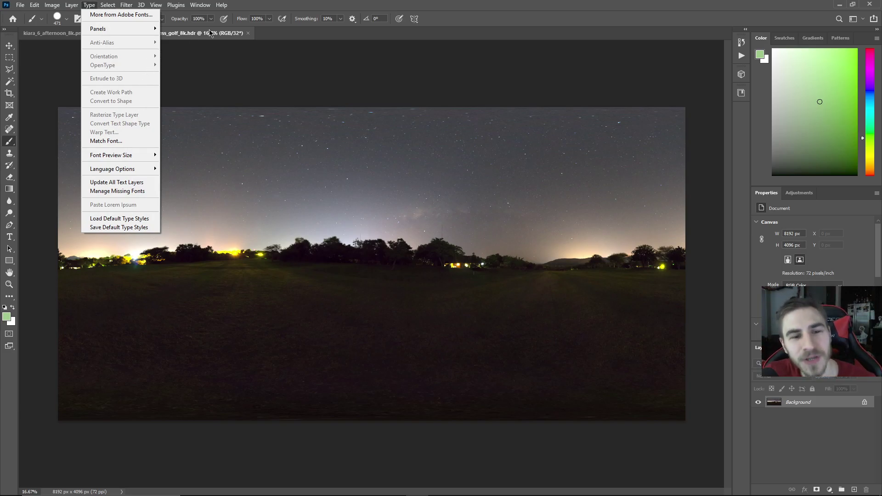
mouse_move(54, 9)
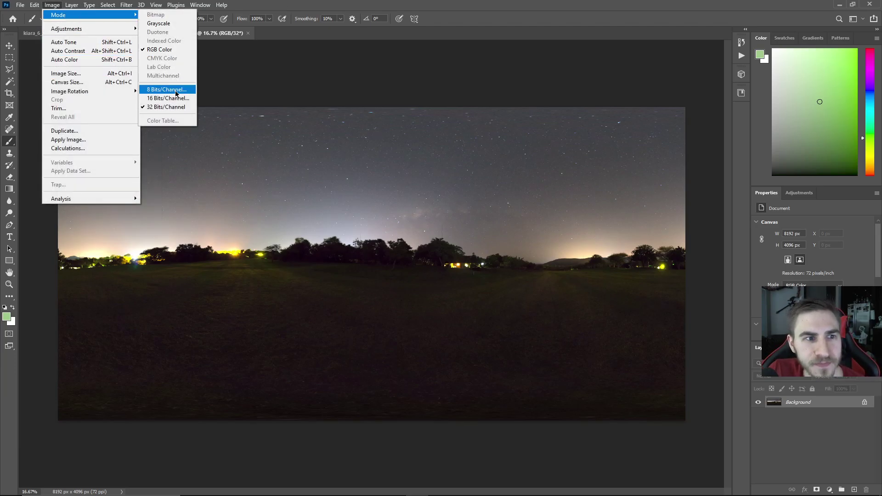
left_click(176, 93)
left_click(513, 100)
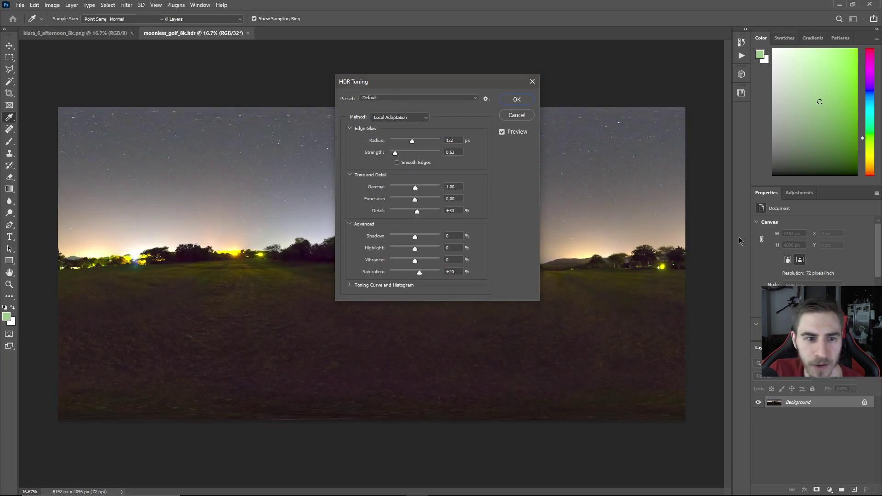
key("b")
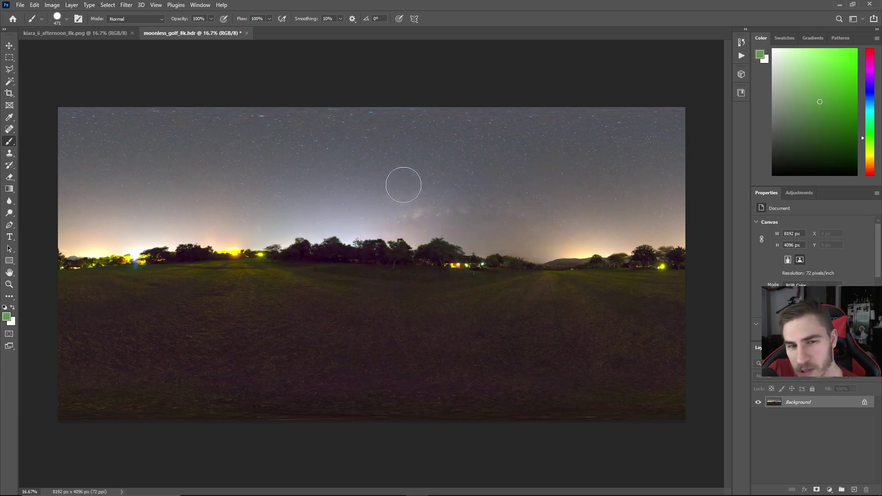
mouse_move(217, 495)
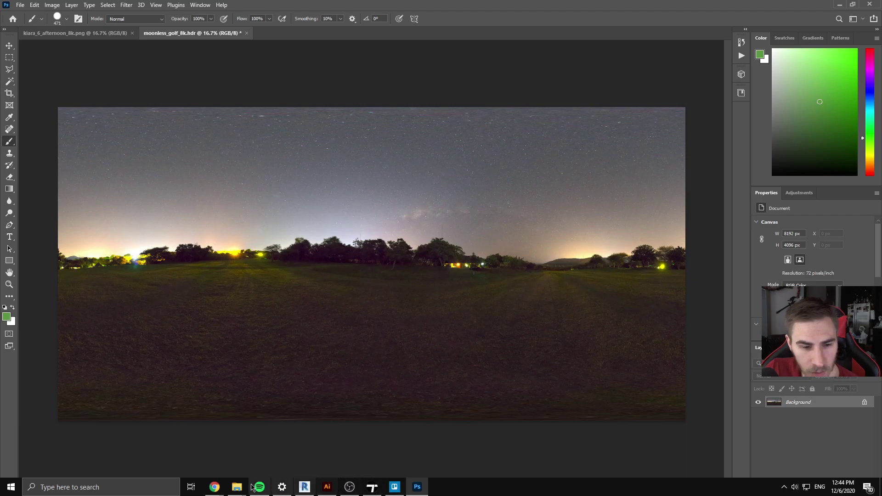
Switch to Twinmotion, pick the sky dome's White styrofoam material and open the file browser for its color texture
left_click(372, 487)
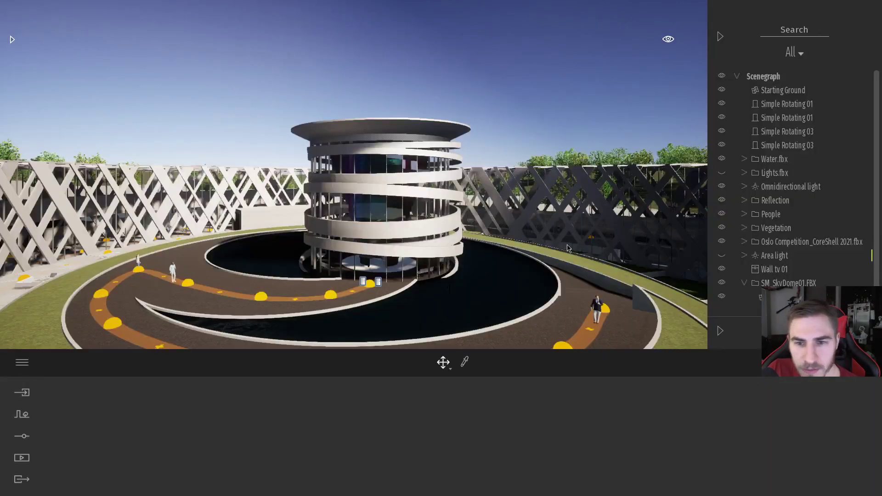
left_click(589, 97)
right_click_drag(519, 128, 545, 86)
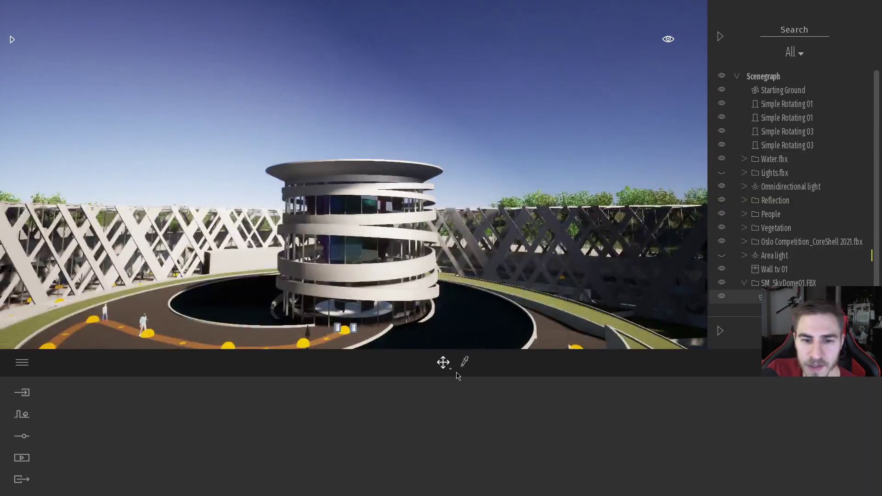
left_click(468, 359)
left_click(519, 166)
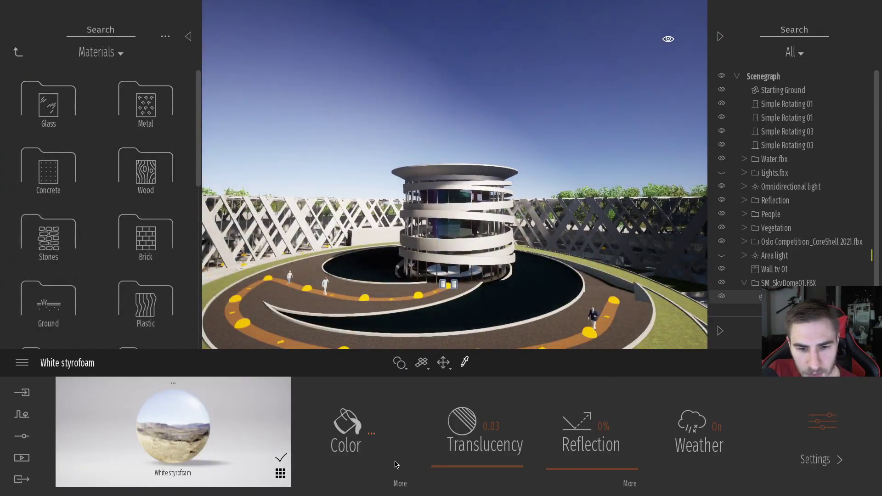
left_click(401, 485)
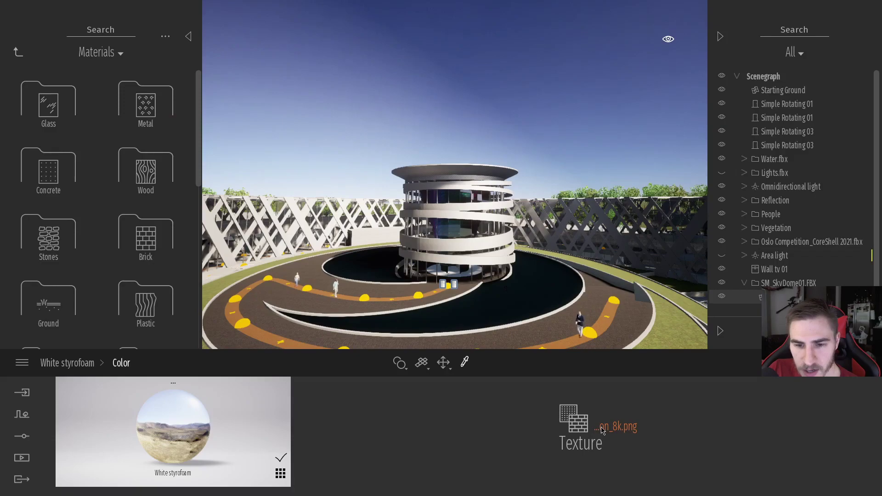
left_click(619, 427)
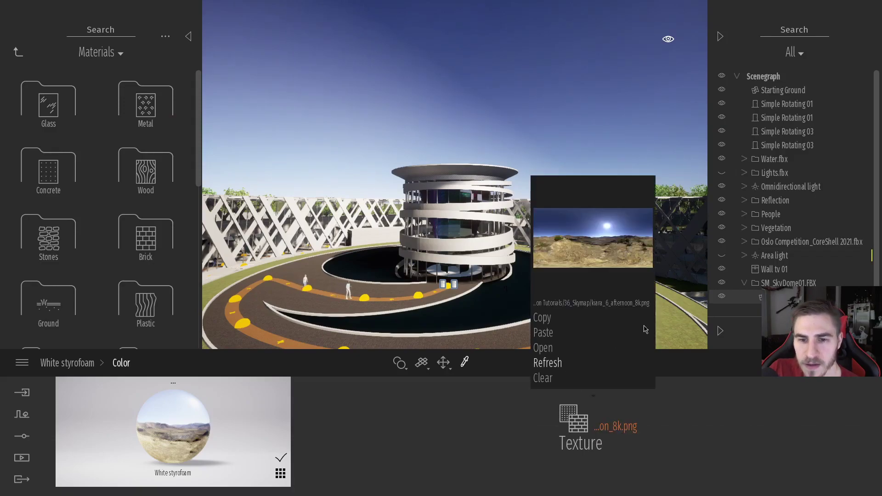
left_click(547, 350)
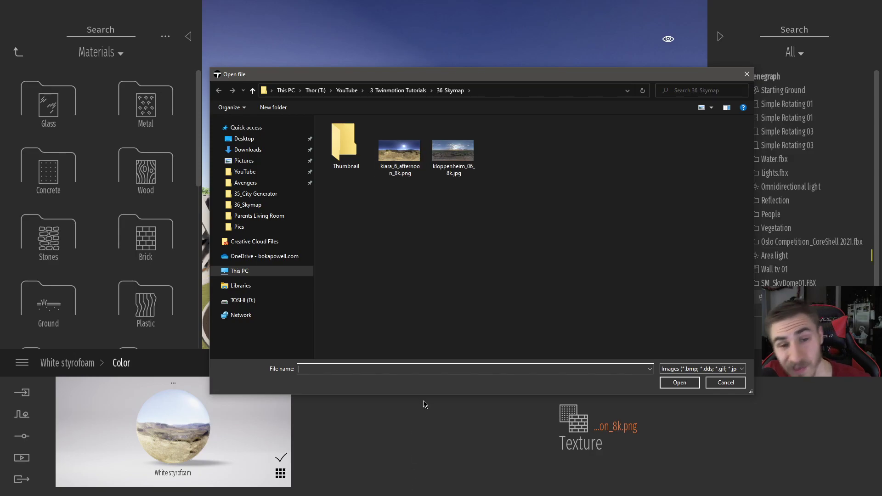
Switch to Photoshop and save the night sky image as moonless_golf_8k.png in the 36_Skymap folder, using the large file size option
key("alt+Tab")
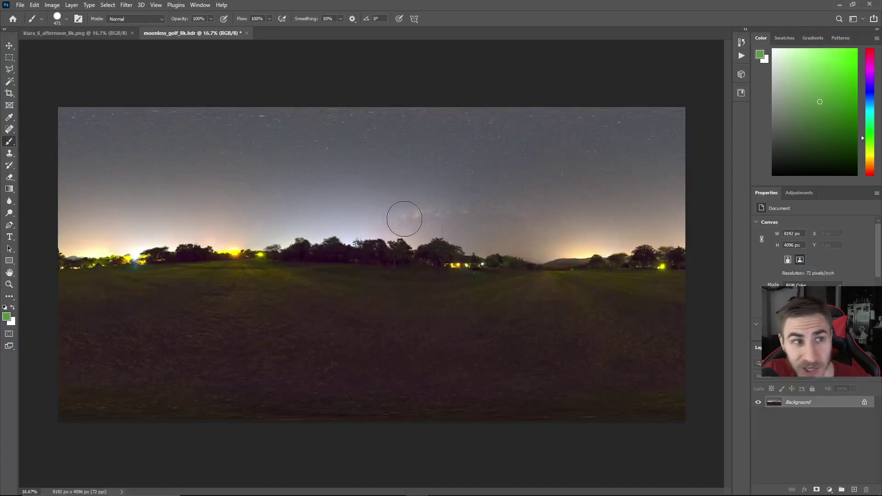
left_click(20, 5)
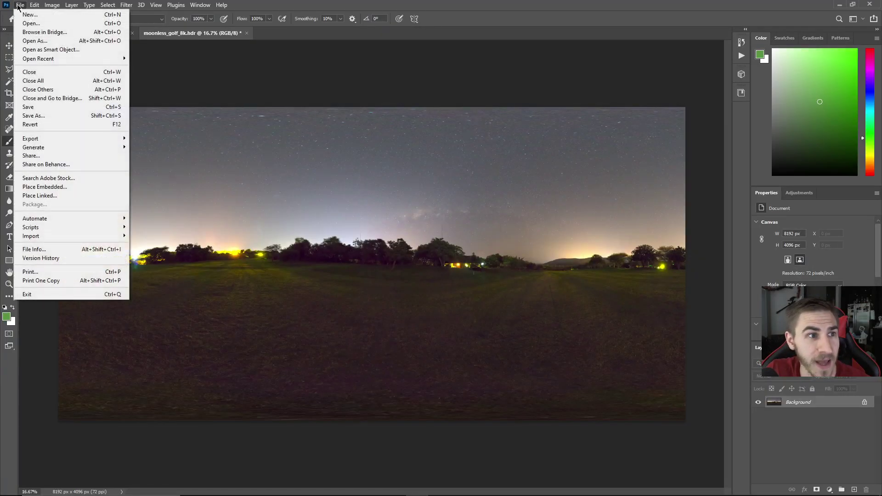
left_click(51, 115)
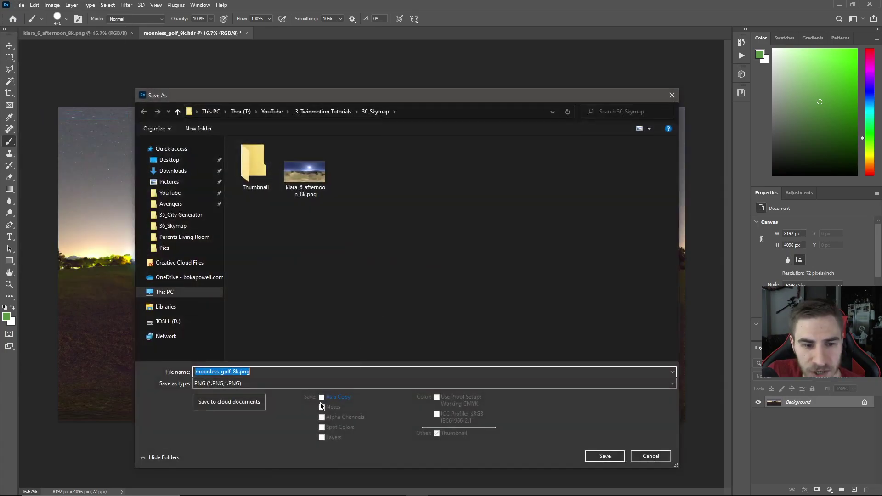
left_click(260, 383)
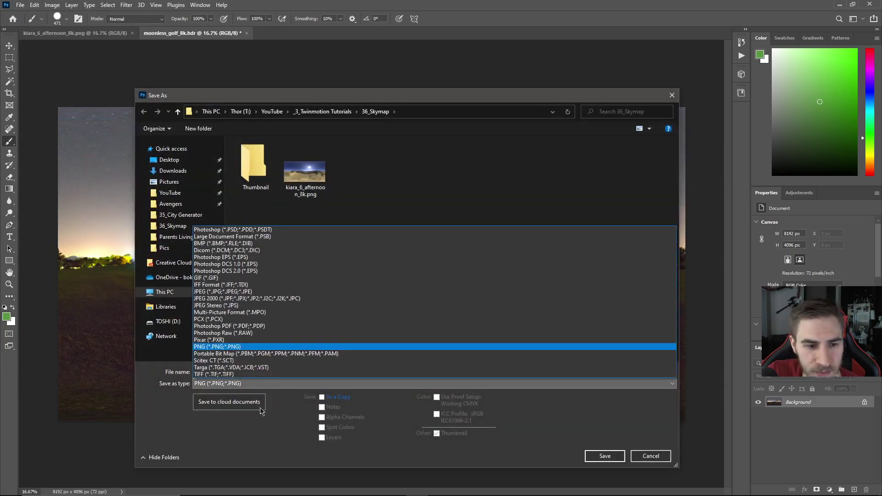
left_click(560, 430)
left_click(605, 456)
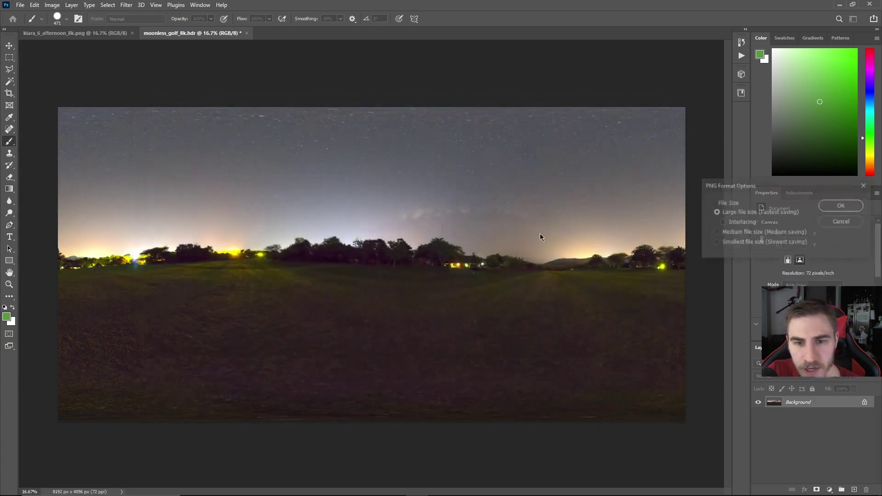
left_click(834, 210)
Return to Twinmotion and load moonless_golf_8k.png as the sky dome's color texture, then collapse the materials library
key("alt+Tab")
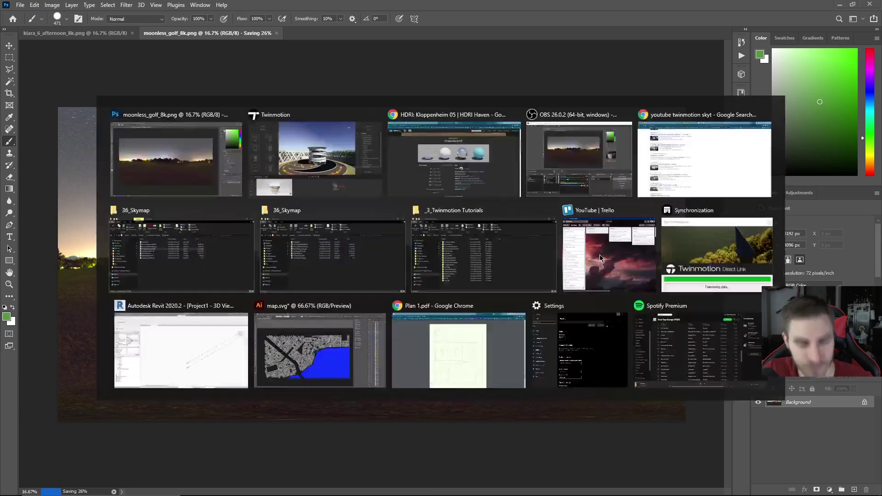
left_click(511, 149)
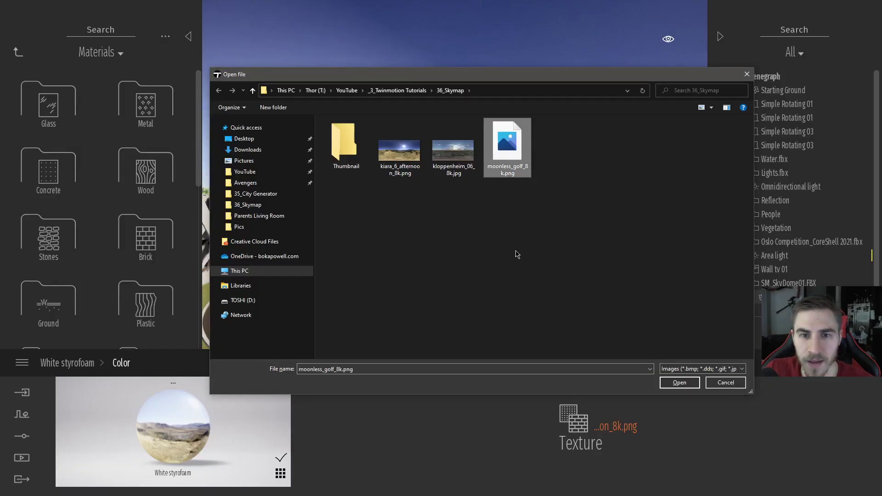
double_click(512, 152)
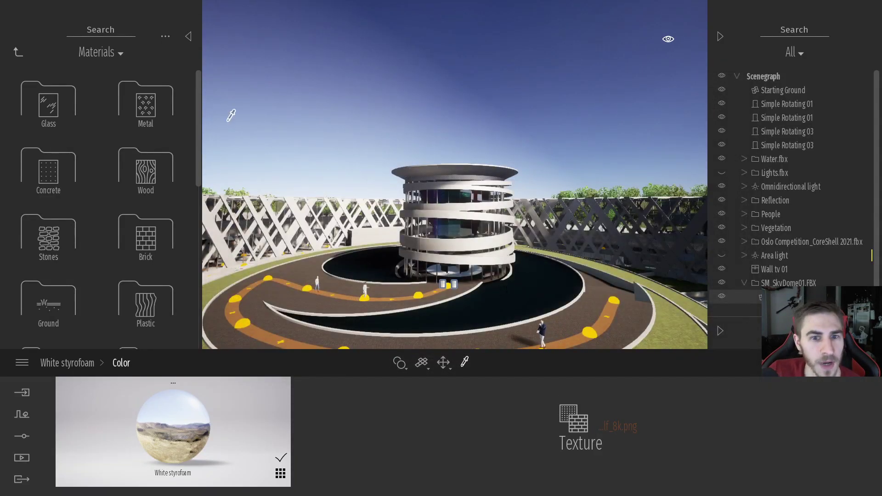
left_click(188, 36)
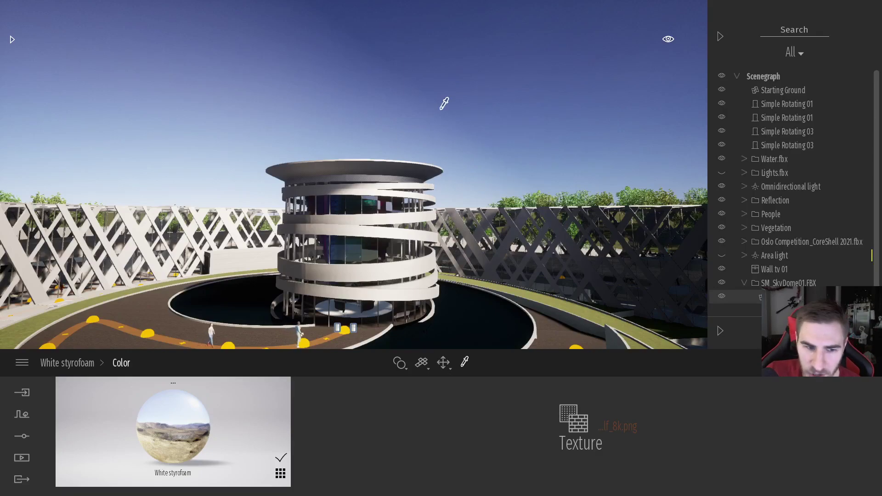
Look over the starry sky, tree line and horizon around the building under the new sky dome texture
right_click_drag(440, 172, 492, 320)
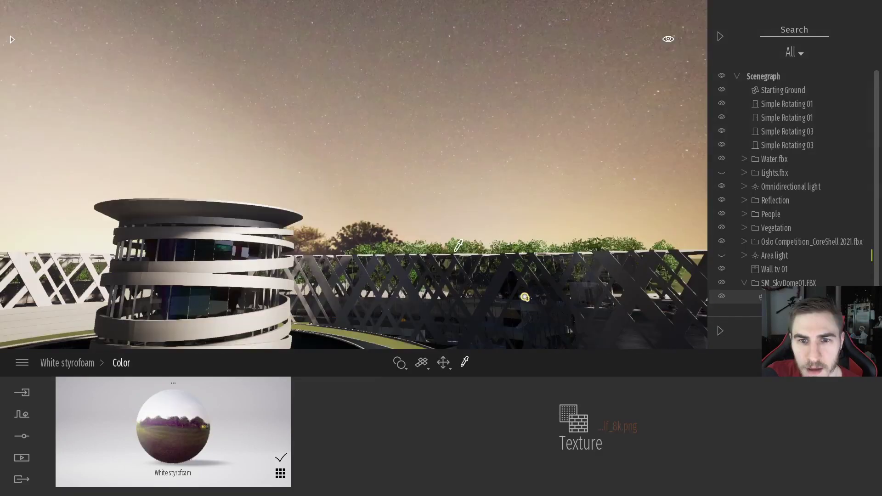
right_click_drag(294, 322, 317, 238)
right_click_drag(381, 236, 514, 235)
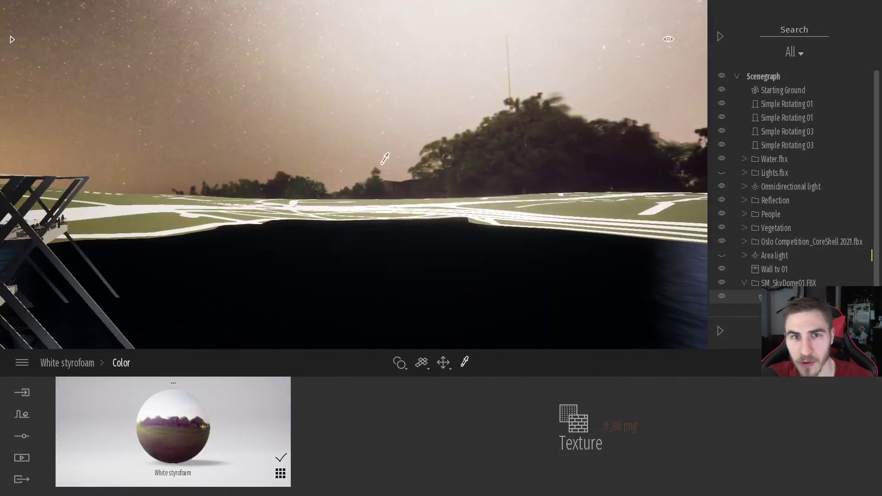
mouse_move(515, 236)
right_mouse_down()
mouse_move(313, 257)
mouse_move(514, 243)
right_mouse_up()
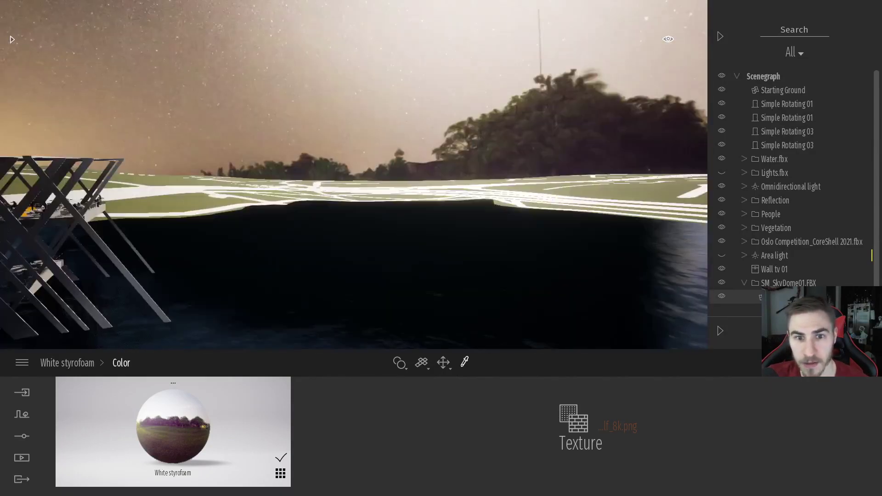
right_click_drag(469, 161, 584, 129)
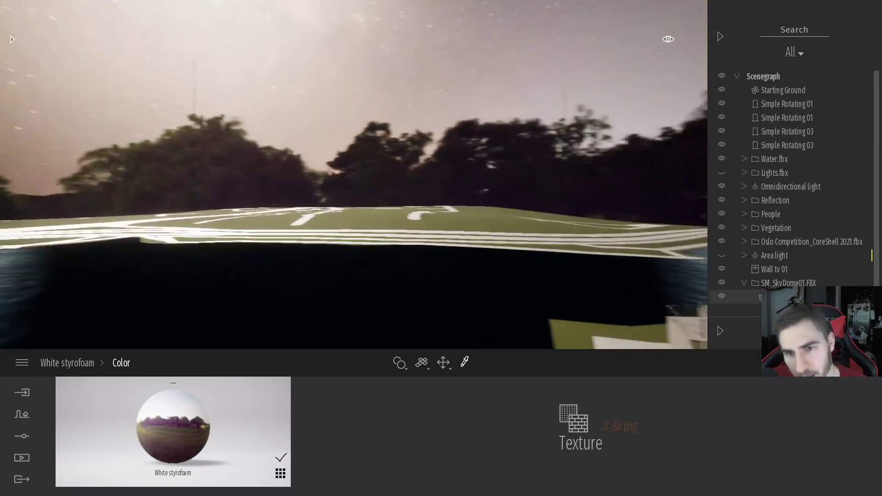
right_click_drag(354, 184, 190, 118)
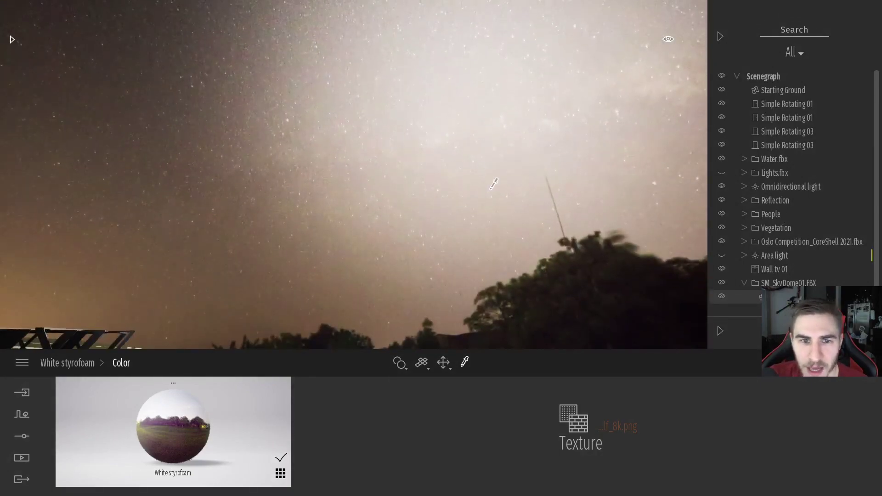
right_click_drag(490, 189, 437, 303)
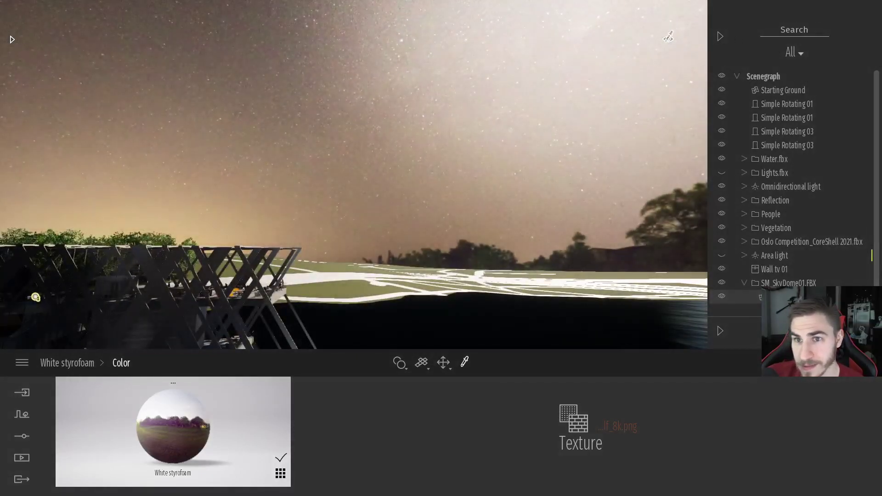
Set the scene's time of day to 23:10
left_click(669, 38)
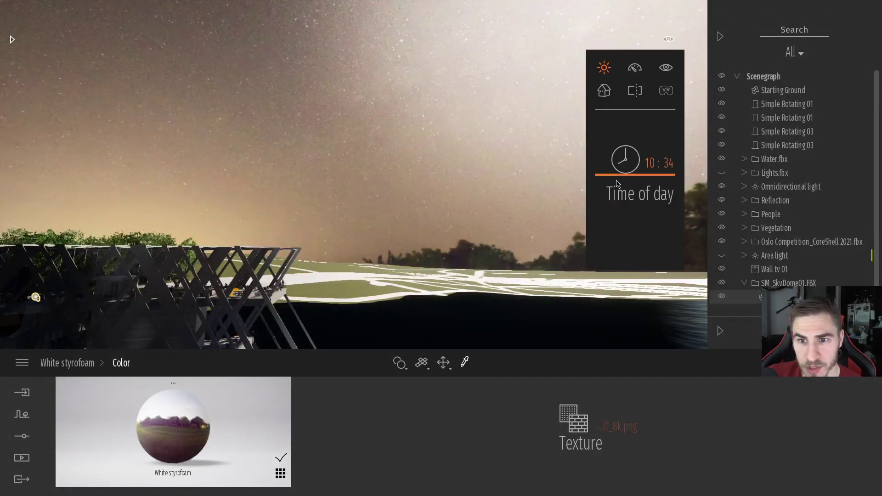
left_click_drag(616, 184, 626, 231)
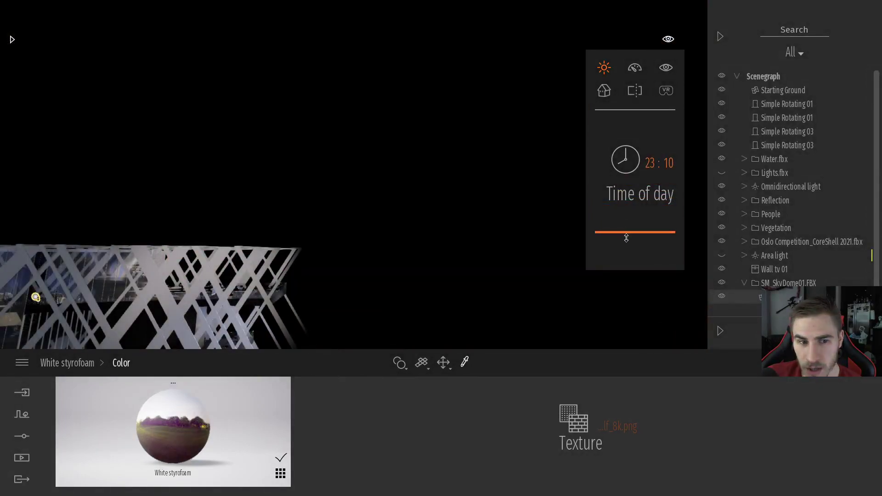
right_click_drag(392, 321, 391, 321)
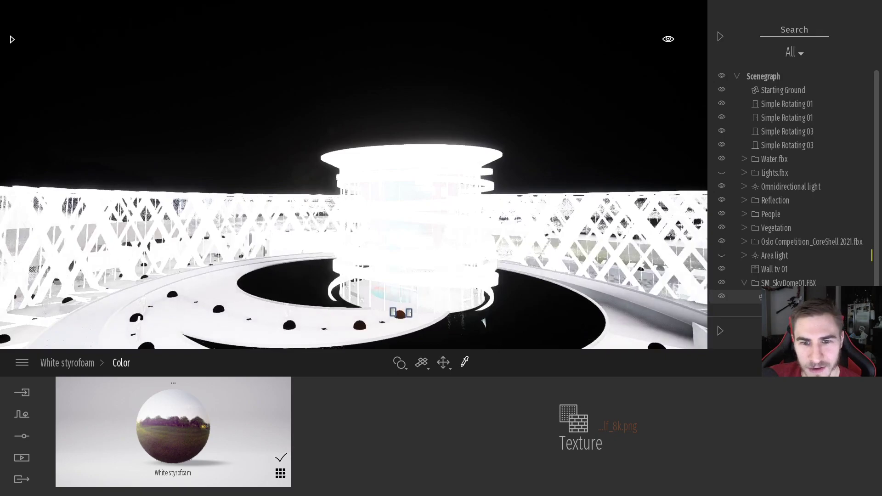
Examine how the night sky, the horizon and the lattice building look at the late-night time of day
right_click_drag(515, 340, 653, 291)
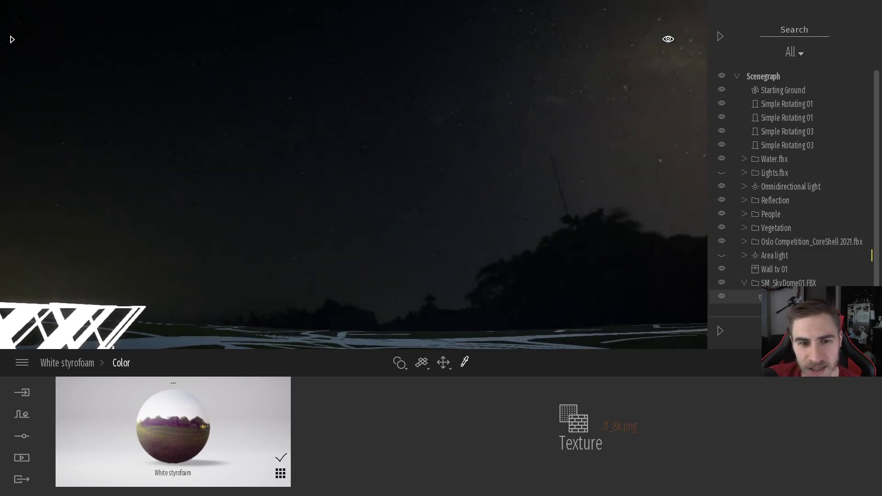
left_click_drag(547, 338, 489, 268)
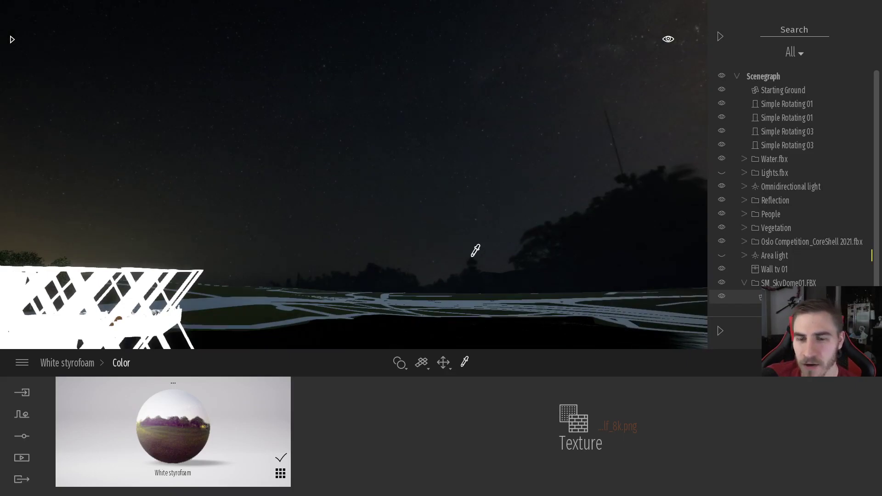
mouse_move(476, 250)
right_mouse_down()
mouse_move(510, 262)
mouse_move(627, 250)
mouse_move(602, 271)
mouse_move(474, 254)
right_mouse_up()
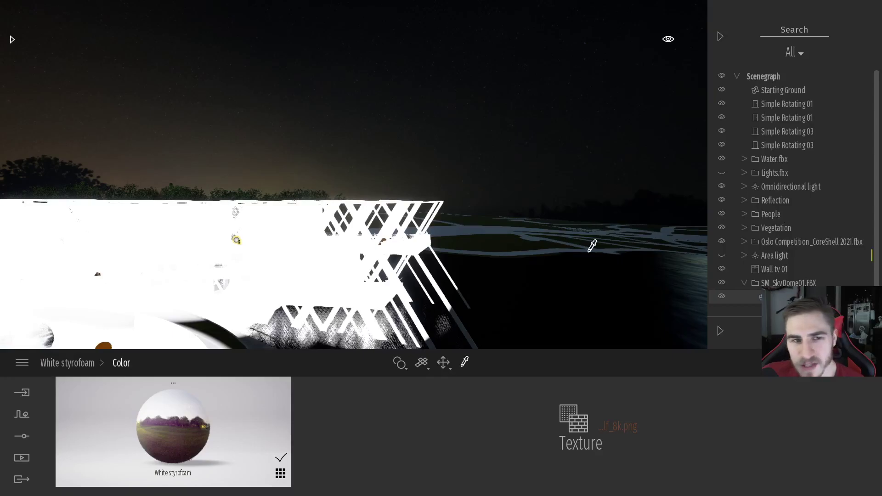
left_click_drag(592, 246, 531, 268)
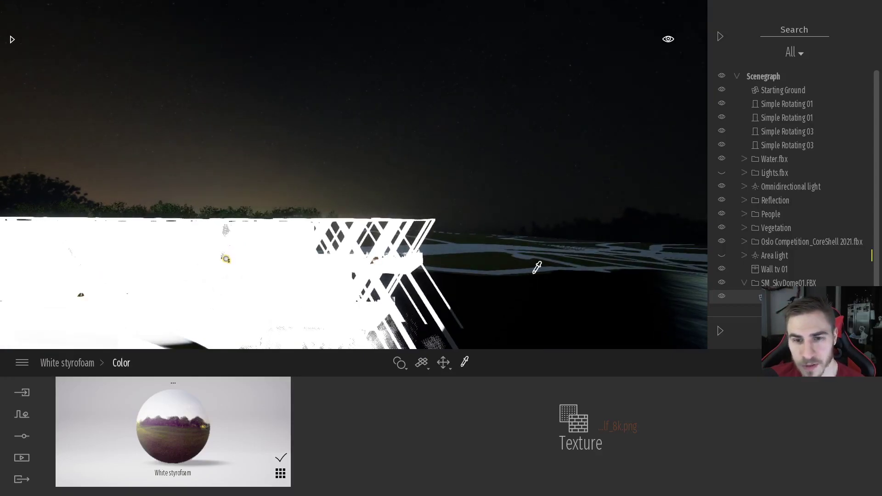
left_click_drag(530, 223, 536, 224)
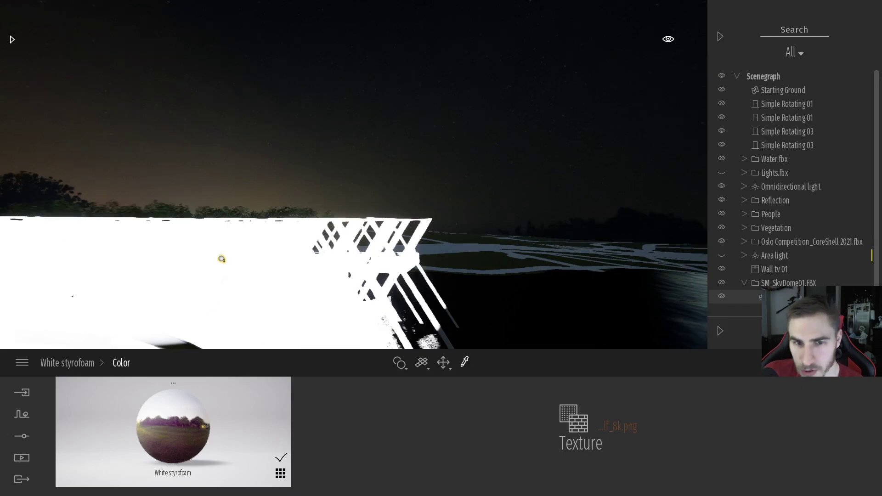
right_click_drag(530, 222, 527, 207)
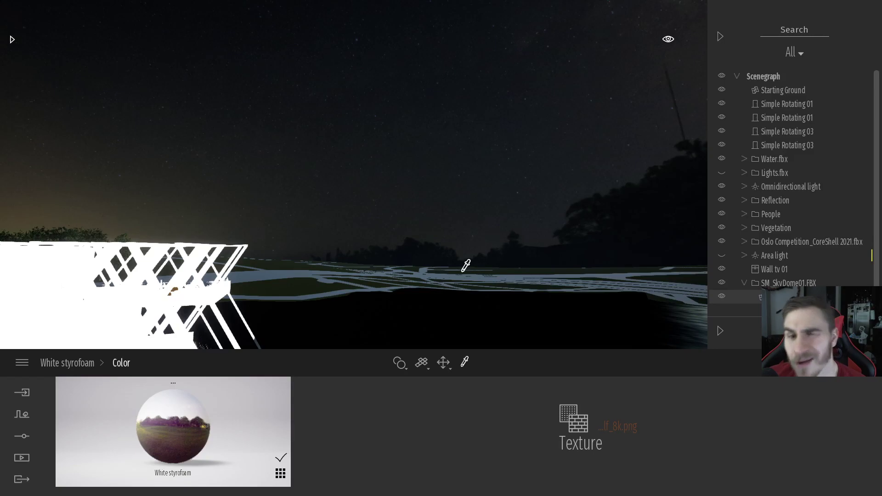
mouse_move(624, 246)
right_mouse_down()
mouse_move(547, 288)
mouse_move(630, 262)
mouse_move(633, 242)
right_mouse_up()
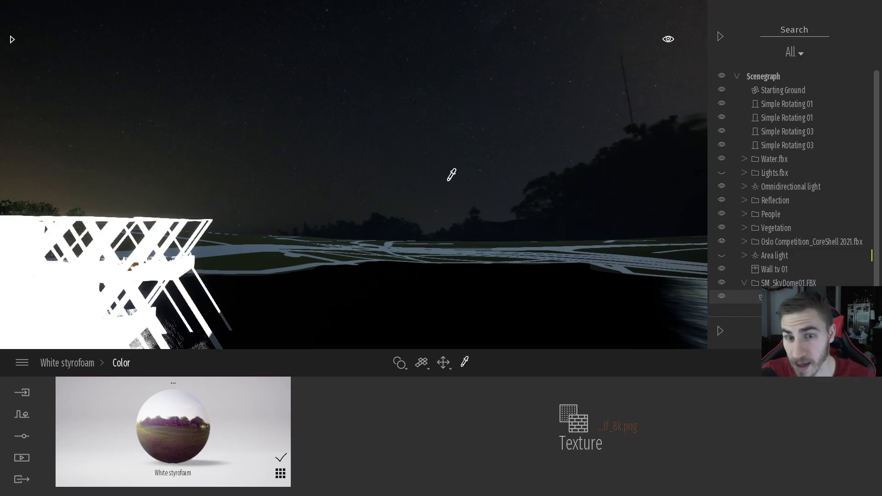
mouse_move(223, 258)
right_mouse_down()
mouse_move(91, 317)
mouse_move(96, 299)
mouse_move(226, 253)
right_mouse_up()
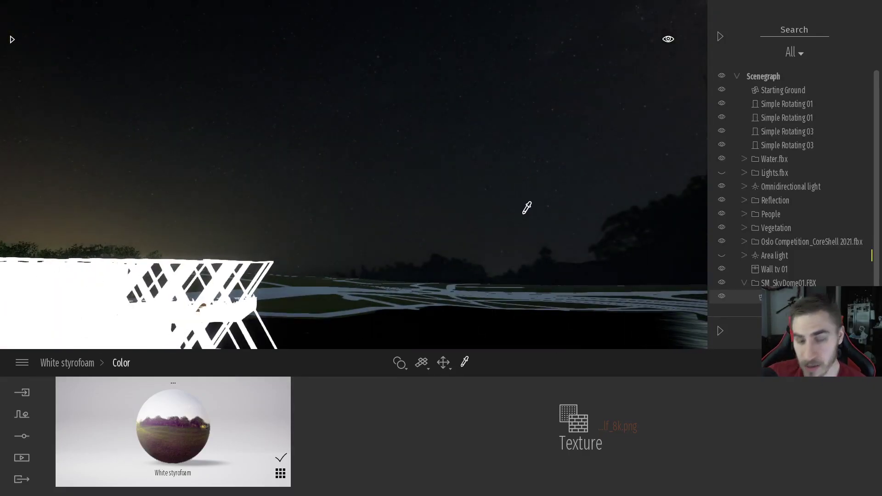
right_click_drag(248, 215, 320, 213)
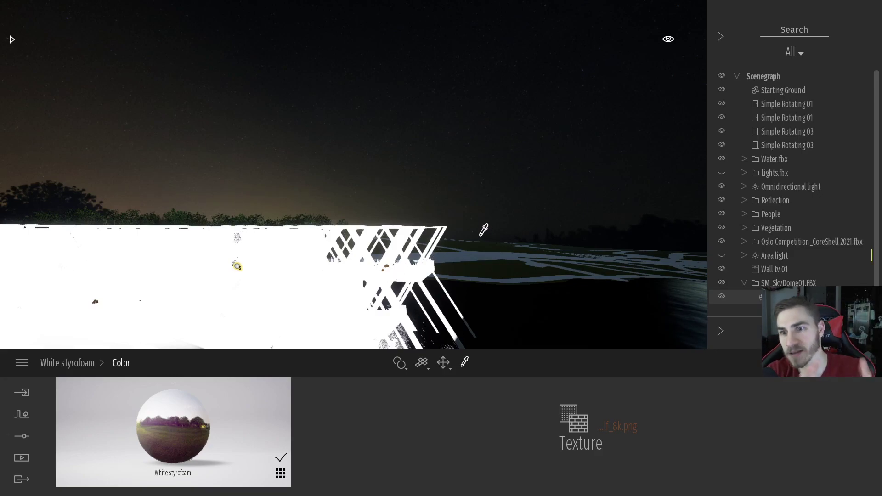
Hide the Omnidirectional light in the scene
right_click_drag(487, 165, 504, 303)
middle_click_drag(502, 300, 386, 277)
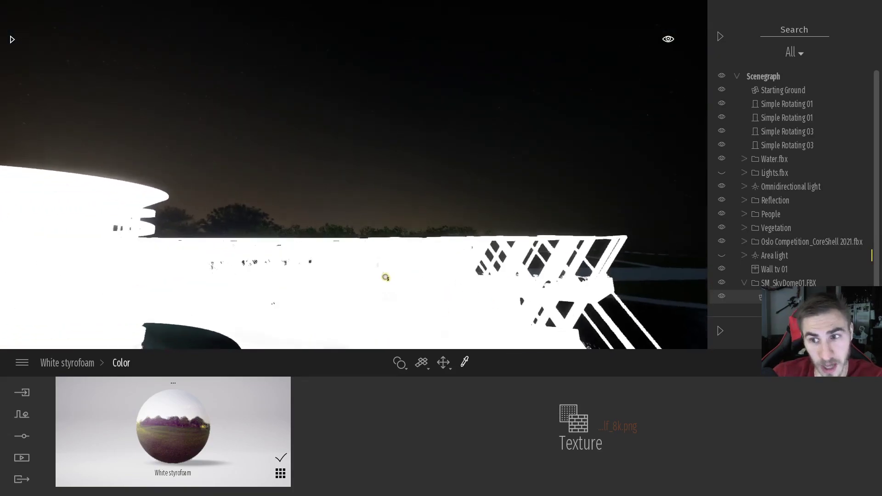
left_click(722, 186)
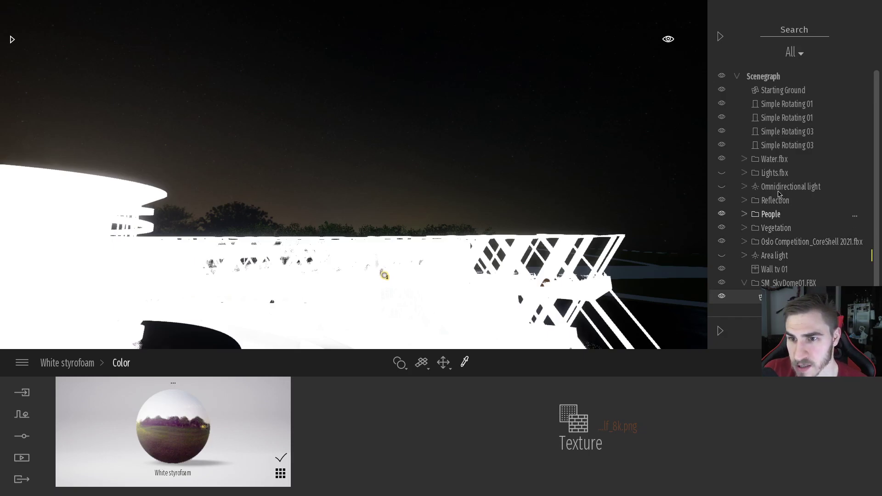
Hide the Reflection folder, Wall tv 01 and the object listed directly below the sky dome in the scene
scroll(804, 170, "down", 1)
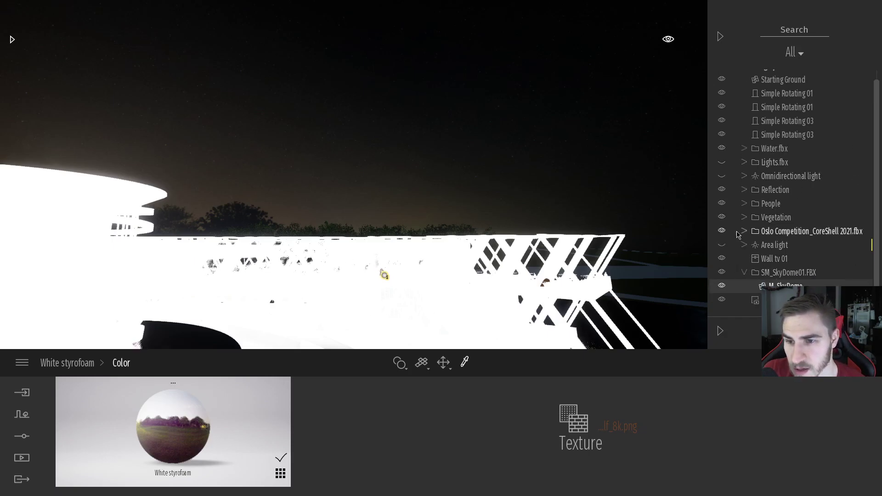
left_click(722, 231)
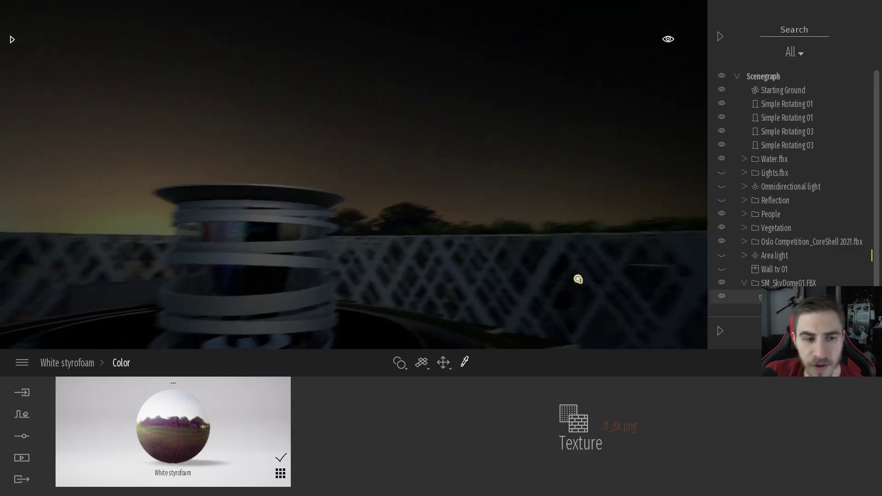
right_click_drag(354, 175, 198, 214)
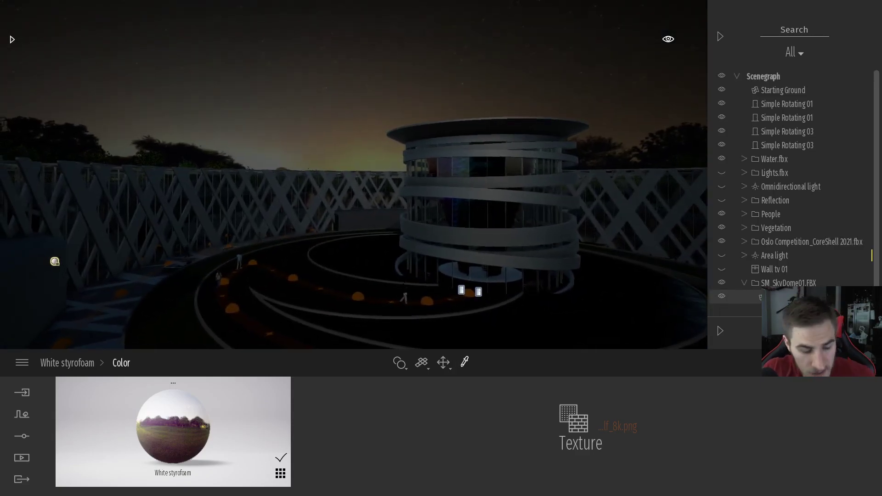
right_click_drag(354, 174, 64, 193)
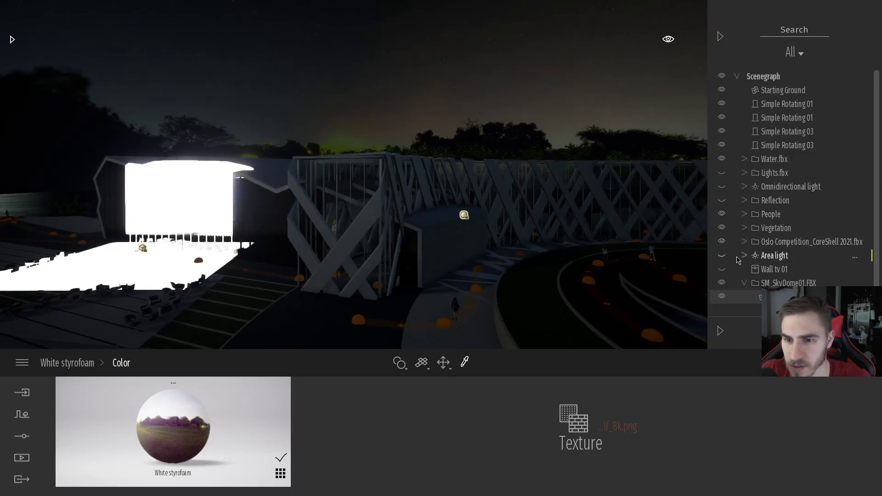
scroll(730, 275, "down", 1)
left_click(722, 300)
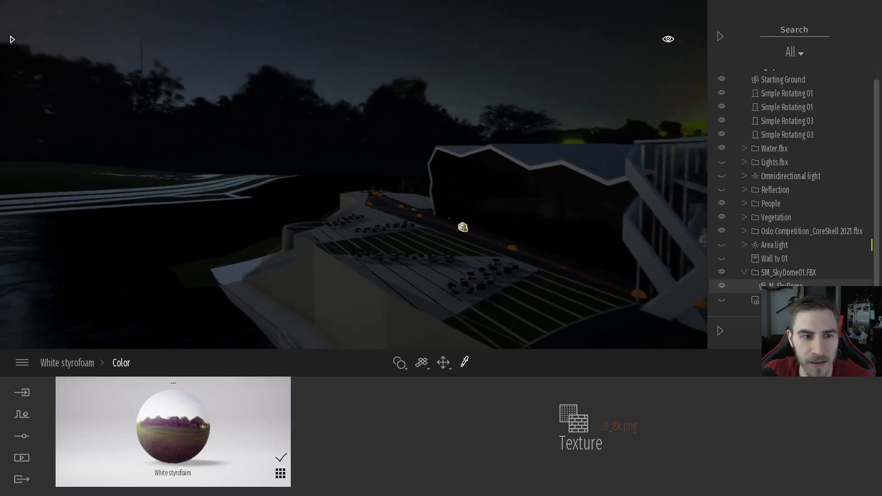
Examine the cylindrical tower, lattice building, tree line and horizon from several viewpoints under the night sky
right_click_drag(354, 175, 588, 163)
right_click_drag(354, 174, 666, 230)
key("w")
left_click_drag(607, 150, 355, 310)
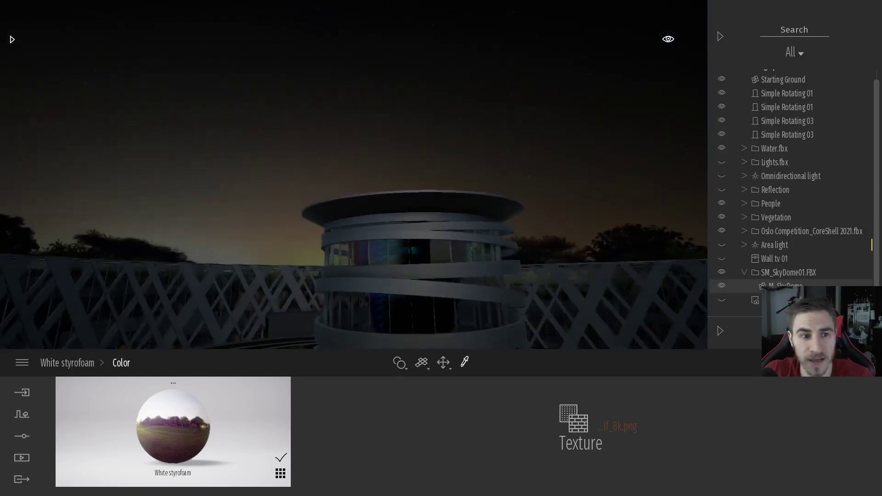
key("s")
right_click_drag(353, 174, 418, 271)
key("w")
key("w")
right_click_drag(152, 257, 327, 250)
right_click_drag(281, 268, 510, 256)
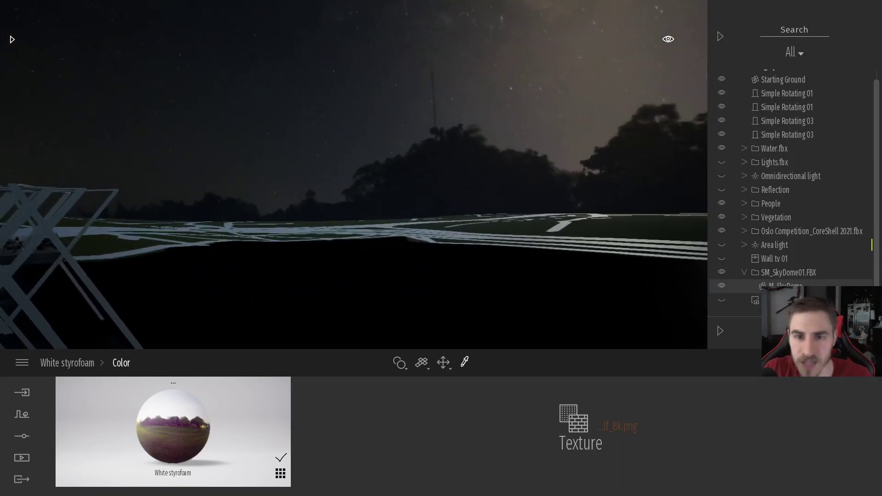
right_click_drag(354, 193, 184, 170)
right_click_drag(643, 195, 417, 183)
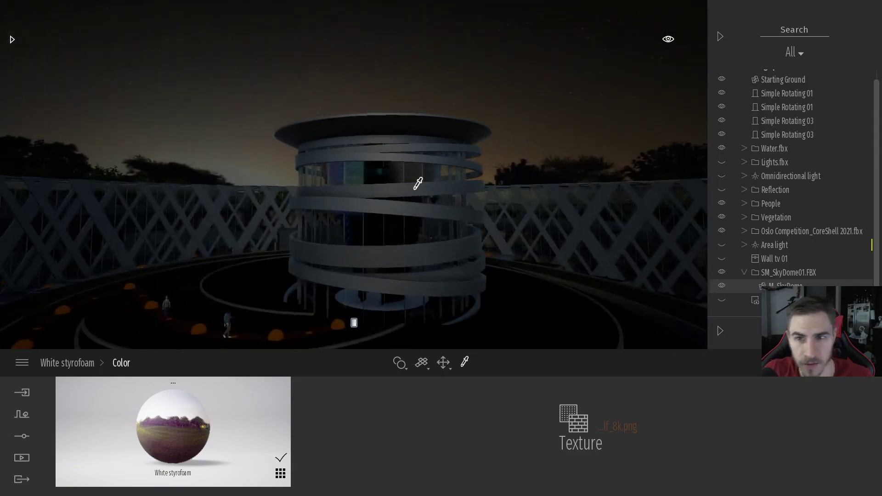
key("w")
right_click_drag(441, 219, 394, 257)
key("s")
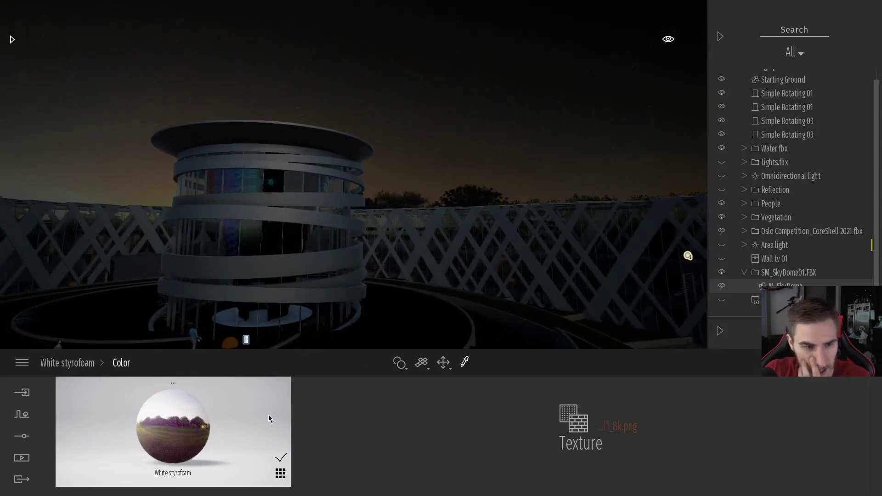
Try a translucency of 0.62 on the sky dome's White styrofoam material and return it to 0.00
left_click(66, 365)
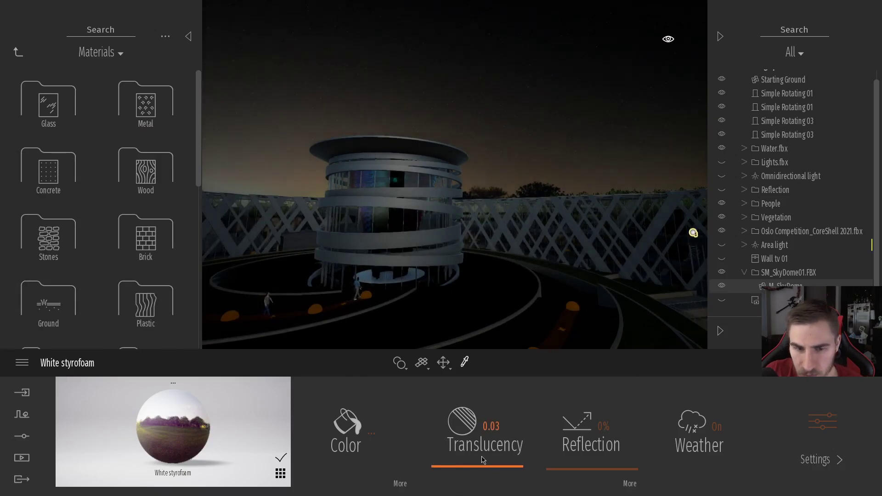
left_click_drag(482, 460, 492, 419)
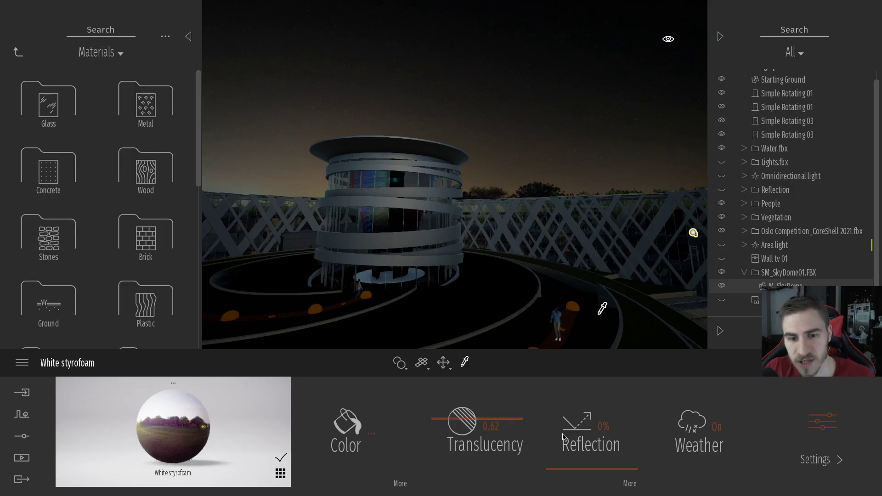
left_click_drag(489, 418, 487, 427)
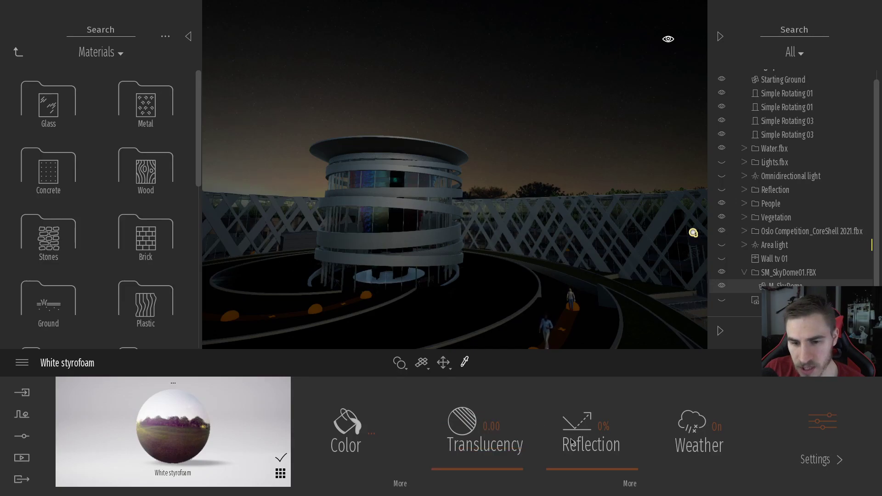
mouse_move(591, 459)
left_mouse_down()
mouse_move(589, 432)
mouse_move(593, 459)
left_mouse_up()
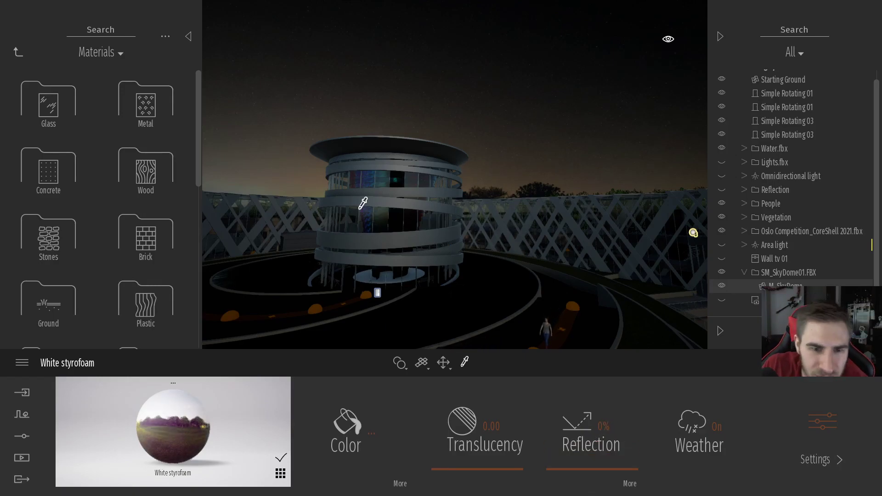
Try the Two-sided option on the White styrofoam material and switch it off again
left_click(822, 425)
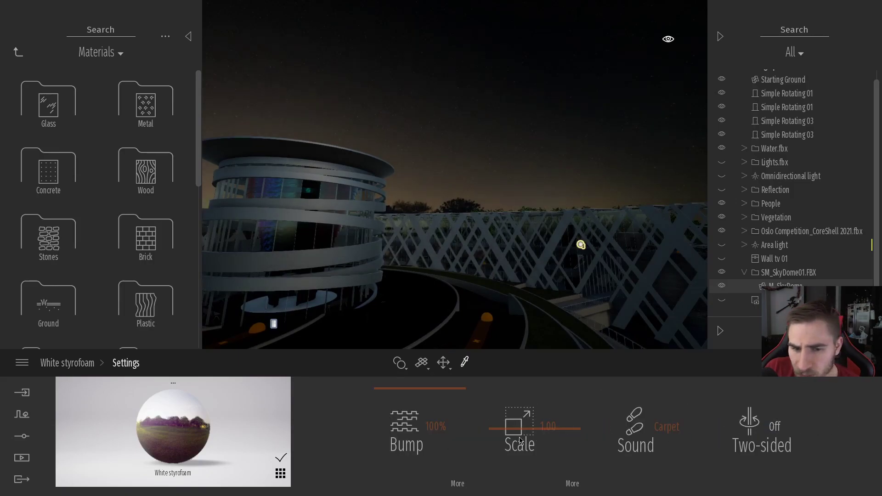
left_click(769, 435)
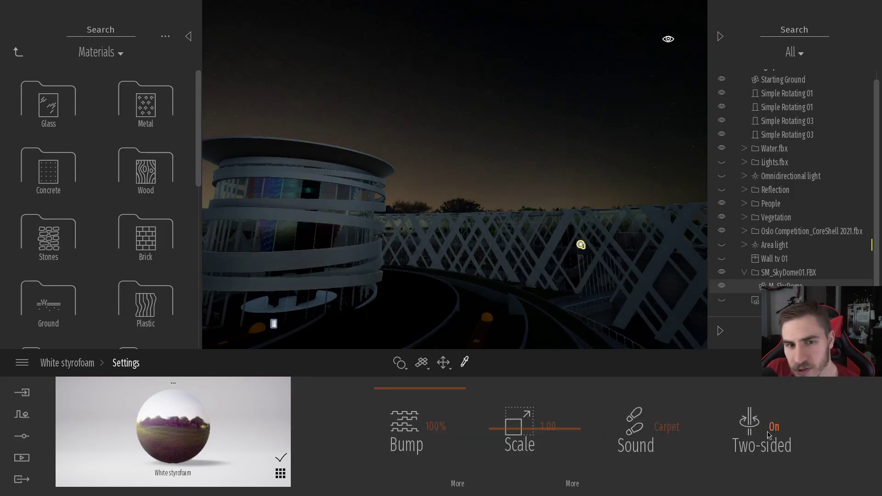
left_click(769, 434)
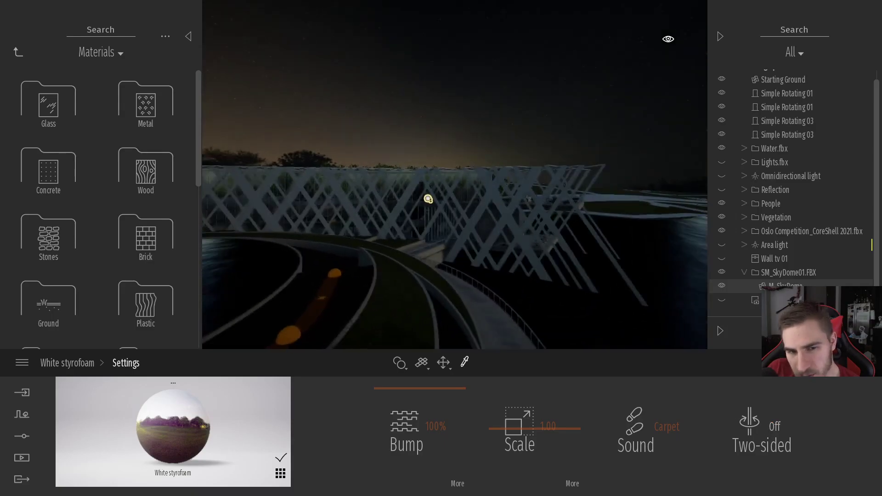
right_click_drag(450, 301, 336, 301)
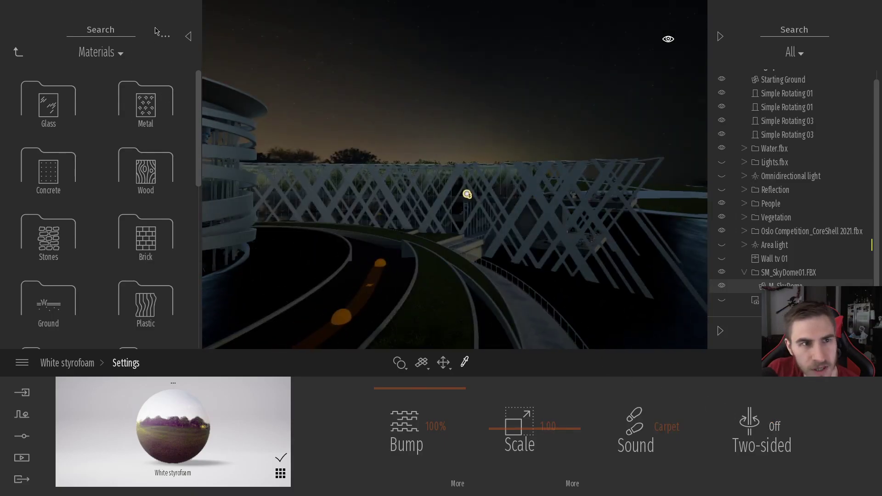
Enlarge the viewport and compare the lattice building and water with the material's Two-sided option on and off
left_click(189, 37)
left_click(719, 37)
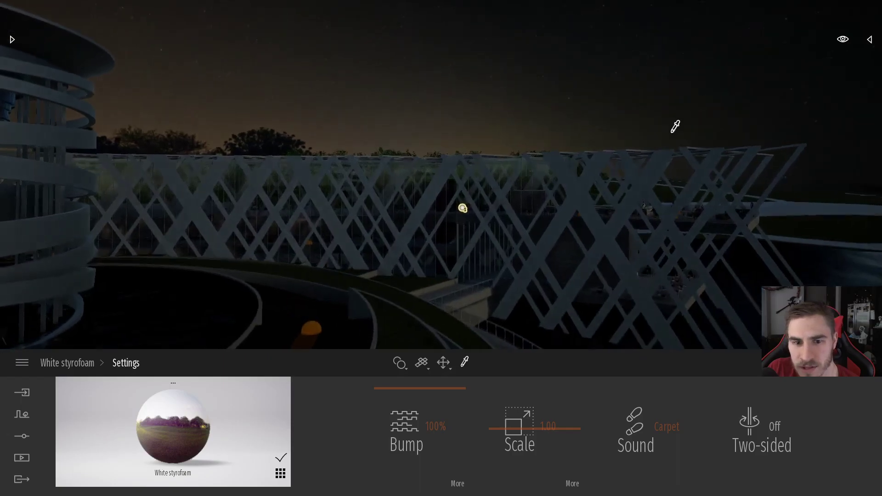
left_click(762, 437)
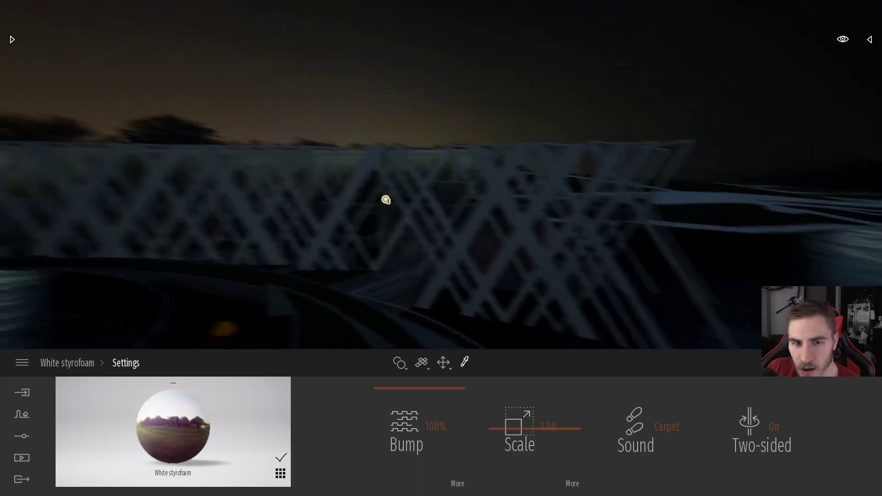
right_click_drag(716, 234, 579, 233)
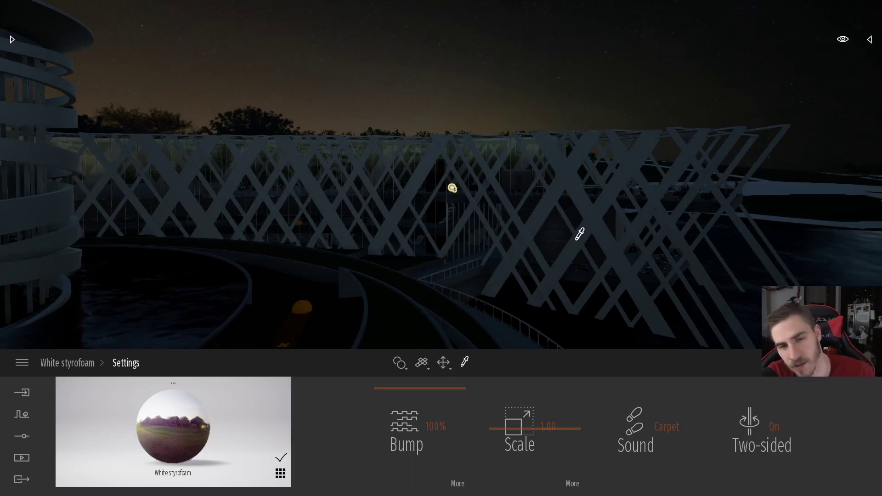
left_click(775, 444)
right_click_drag(417, 273, 492, 262)
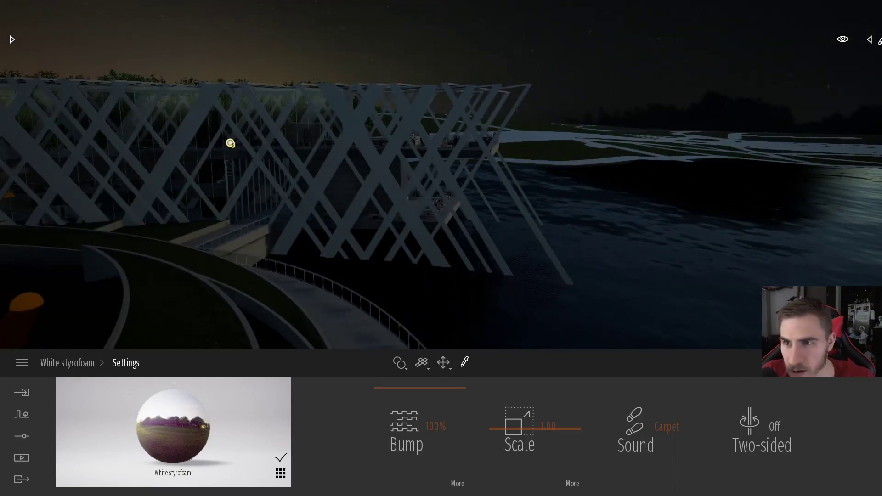
Set the scene's time of day to 03:13
left_click(844, 41)
left_click_drag(804, 236, 834, 144)
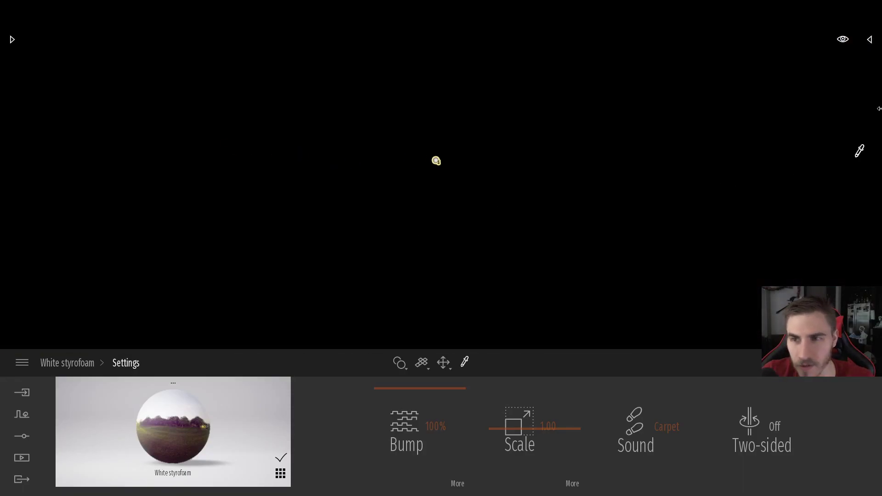
left_click(843, 39)
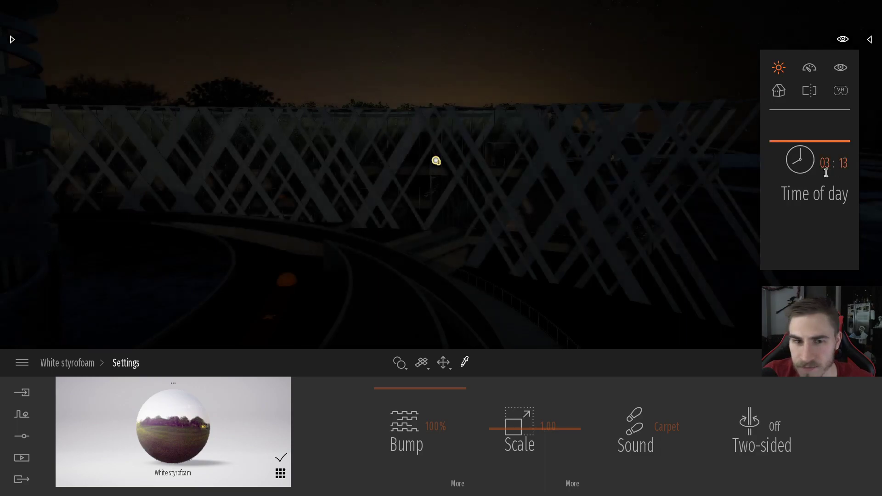
Examine the night lighting and reflections on the water beside the lattice building
mouse_move(526, 232)
right_mouse_down()
mouse_move(634, 227)
mouse_move(761, 167)
mouse_move(533, 231)
right_mouse_up()
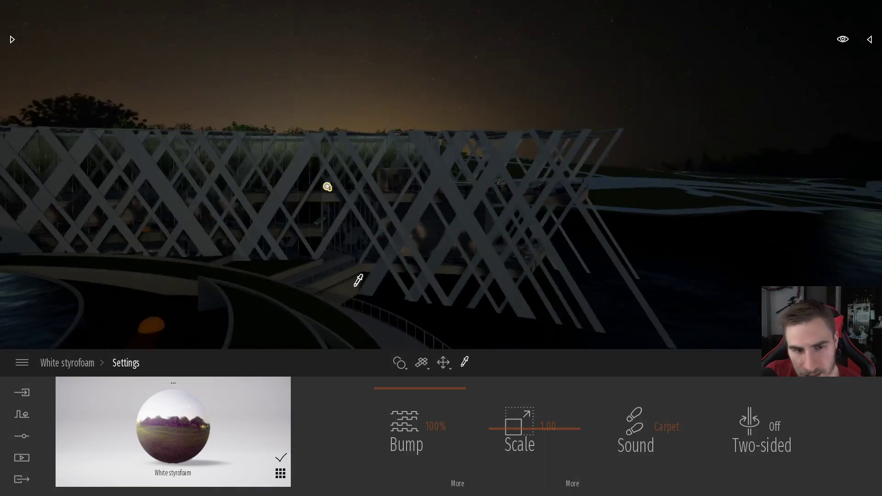
right_click_drag(347, 255, 630, 216)
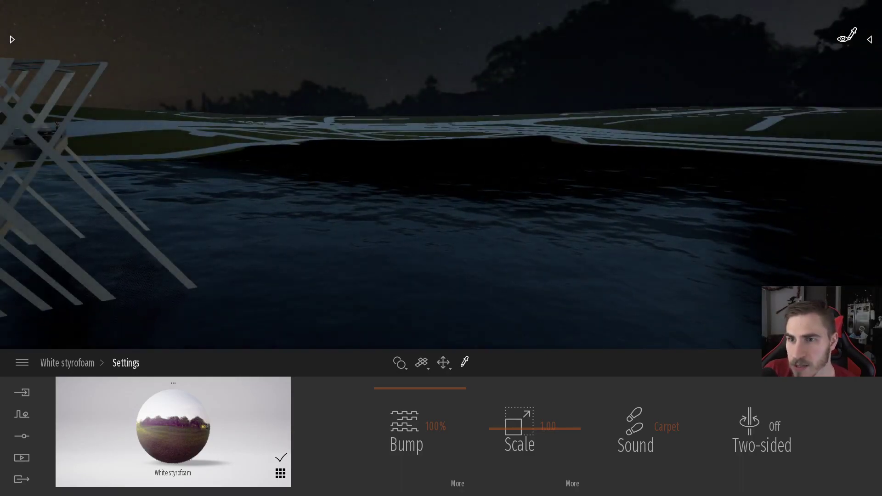
right_click_drag(327, 220, 362, 252)
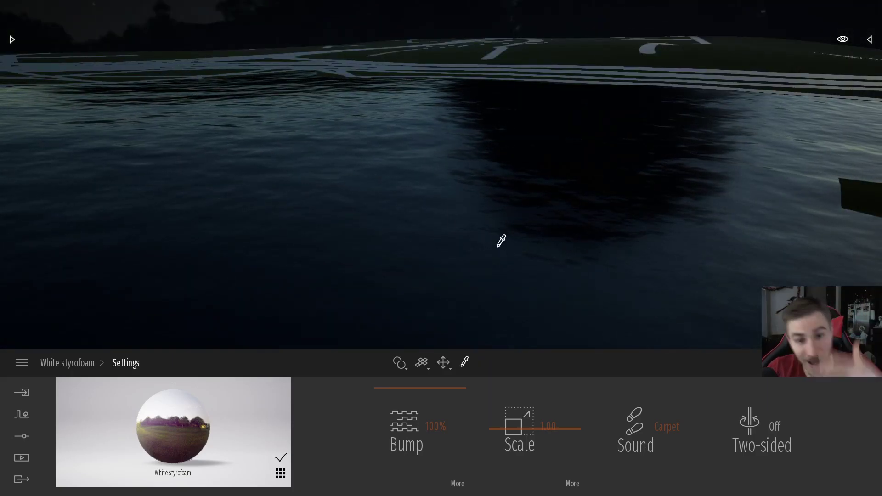
right_click_drag(486, 251, 506, 230)
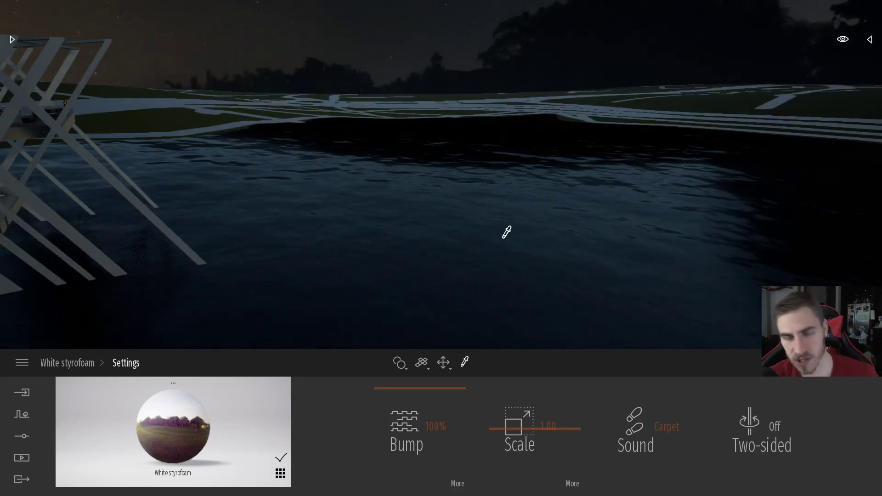
mouse_move(498, 224)
right_mouse_down()
mouse_move(485, 236)
mouse_move(446, 228)
mouse_move(505, 226)
right_mouse_up()
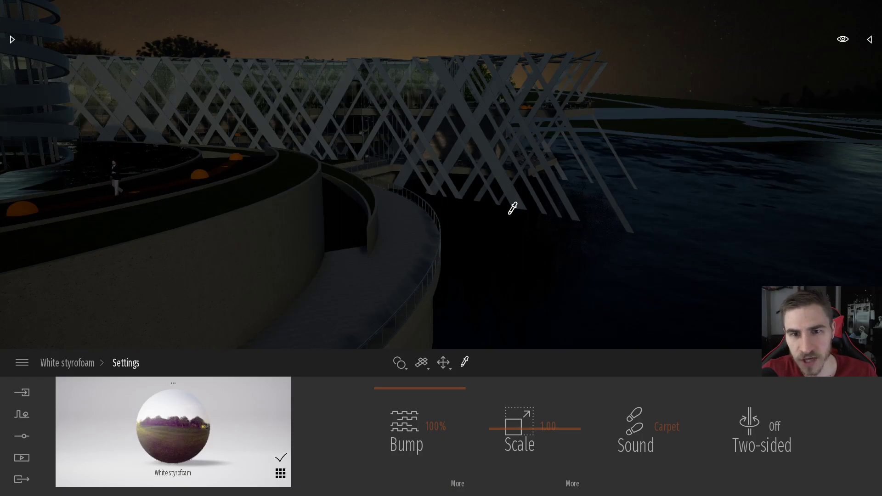
Pick the sky dome's White styrofoam material from the sky and inspect the lattice facade and water surface up close
left_click(510, 207)
left_click(600, 85)
right_click_drag(551, 187, 576, 104)
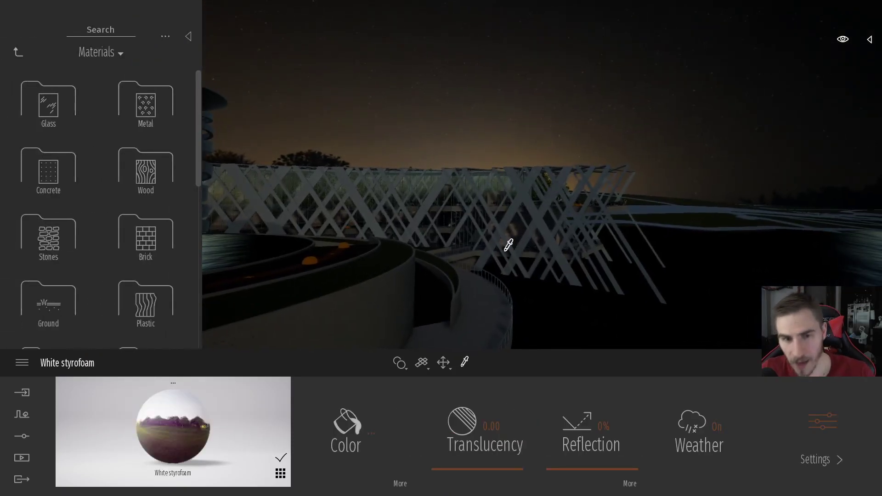
key("w")
key("e")
key("w")
key("d")
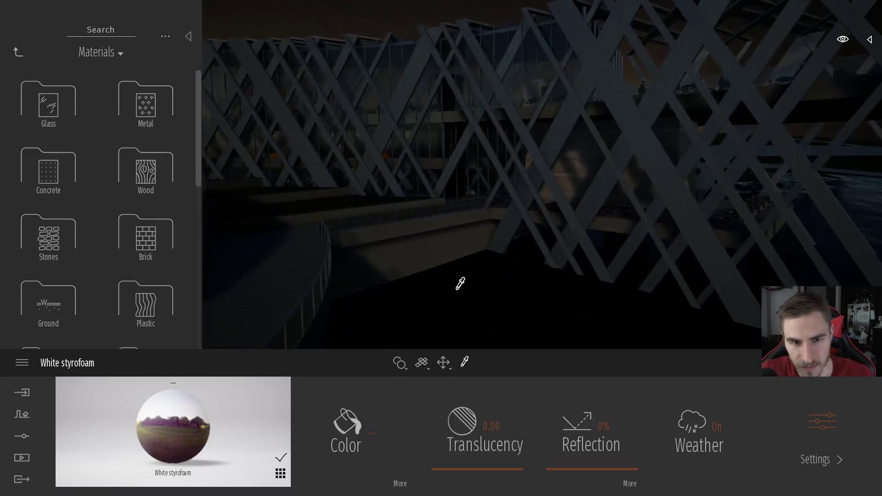
right_click_drag(440, 236, 443, 228)
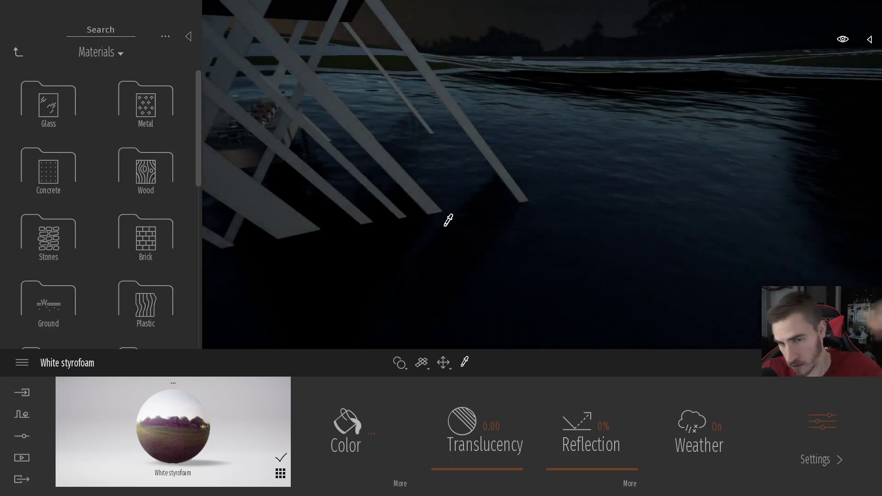
right_click_drag(584, 195, 723, 262)
right_click_drag(770, 285, 633, 241)
right_click_drag(447, 186, 486, 202)
key("s")
right_click_drag(434, 261, 447, 241)
key("w")
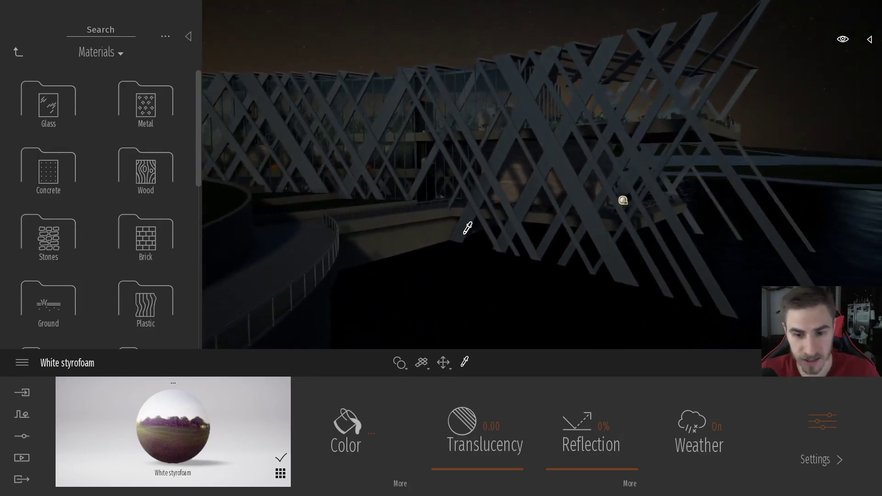
Check the White styrofoam material's additional settings, then try a translucency of 0.31 and return it to 0.00
left_click(830, 443)
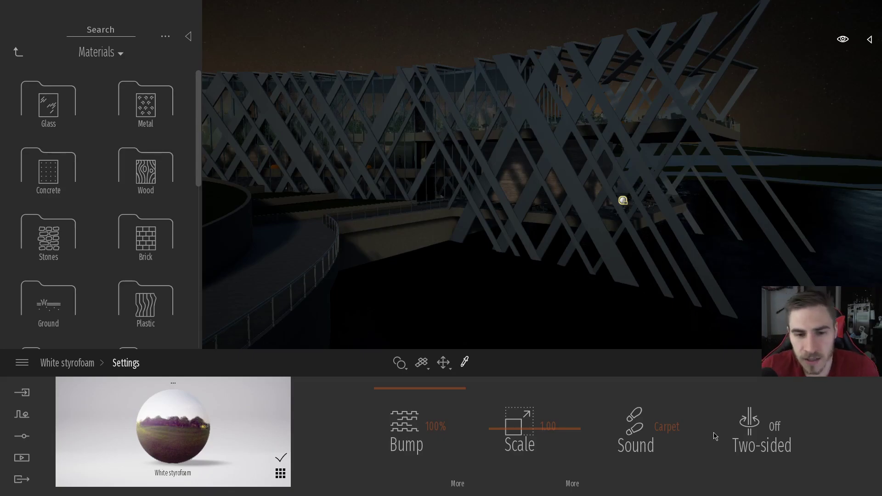
left_click(59, 364)
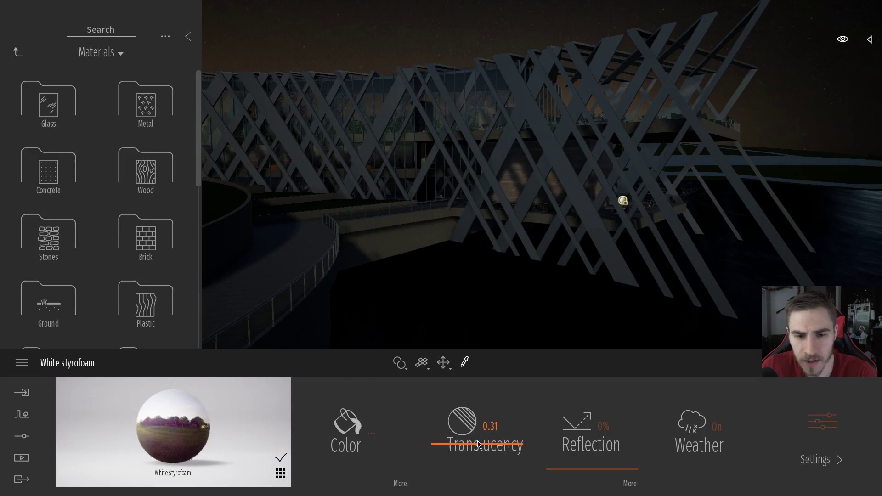
left_click_drag(496, 457, 489, 494)
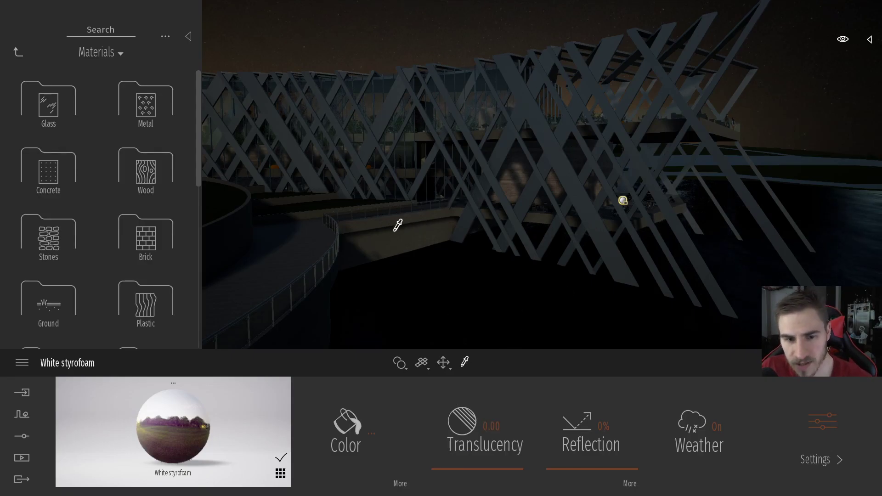
Turn on the two-sided option for the White styrofoam sky dome material and check its effect on the lattice facade
left_click(816, 427)
left_click(786, 429)
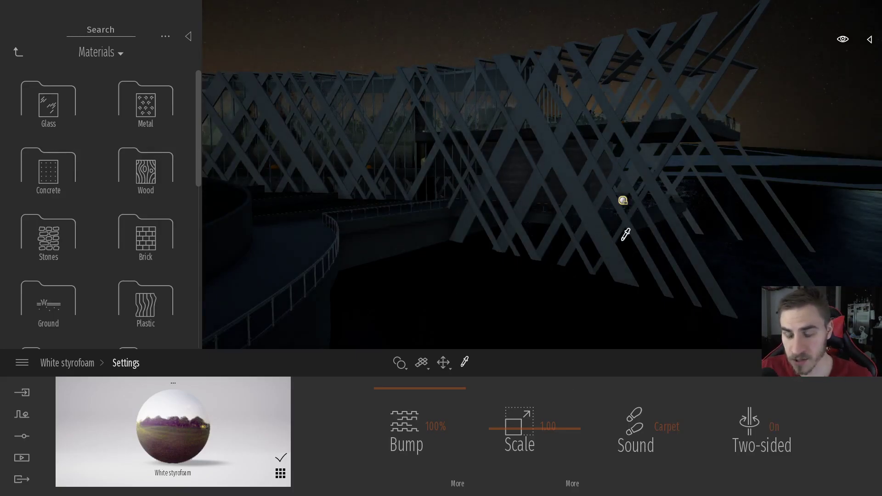
right_click_drag(526, 164, 501, 194)
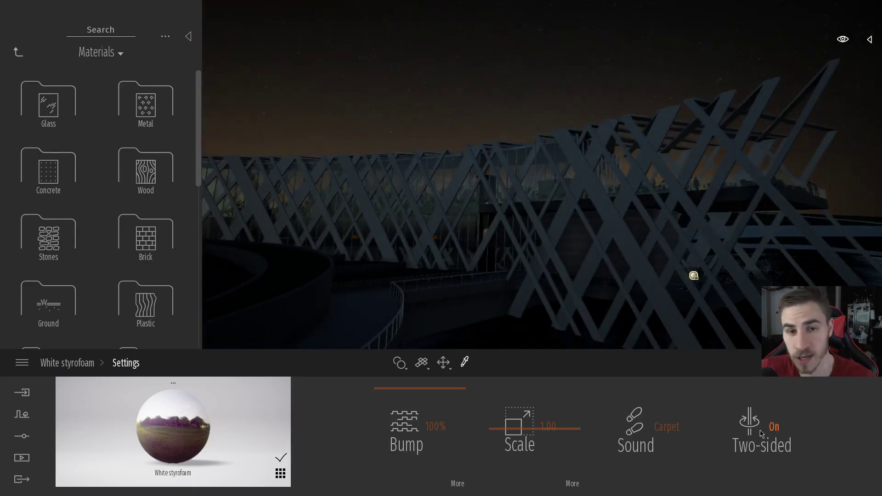
right_click_drag(486, 246, 480, 235)
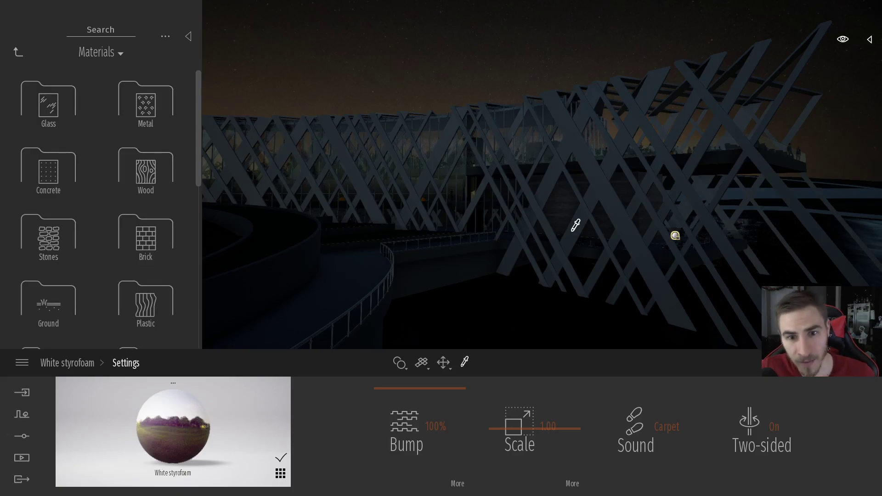
Examine the night sky and treeline on the sky dome all around the building complex
right_click_drag(568, 123, 735, 140)
right_click_drag(210, 208, 587, 178)
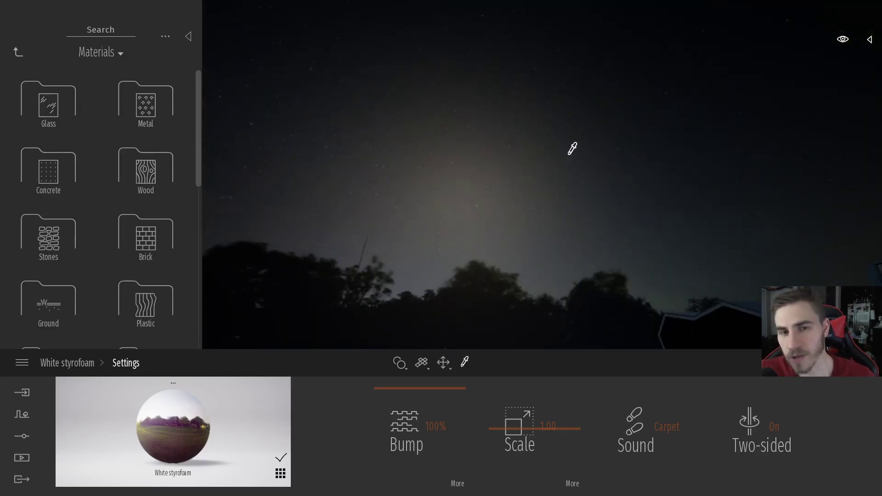
right_click_drag(572, 148, 458, 247)
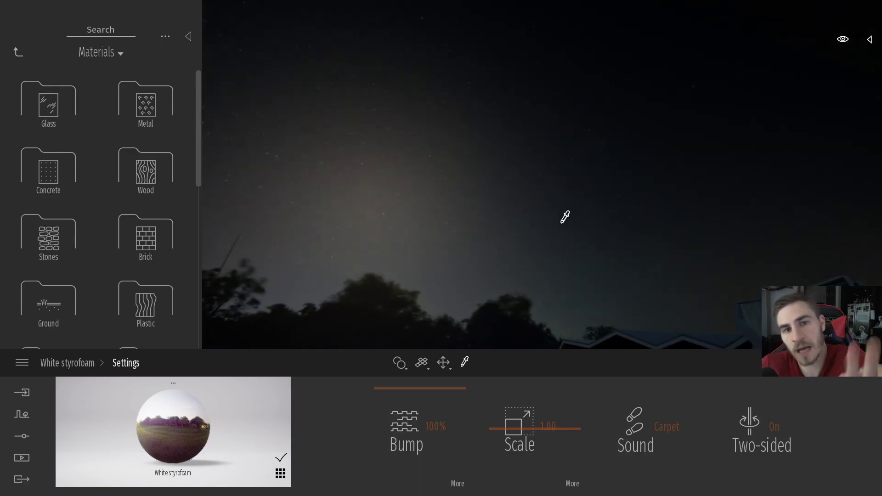
right_click_drag(658, 260, 703, 275)
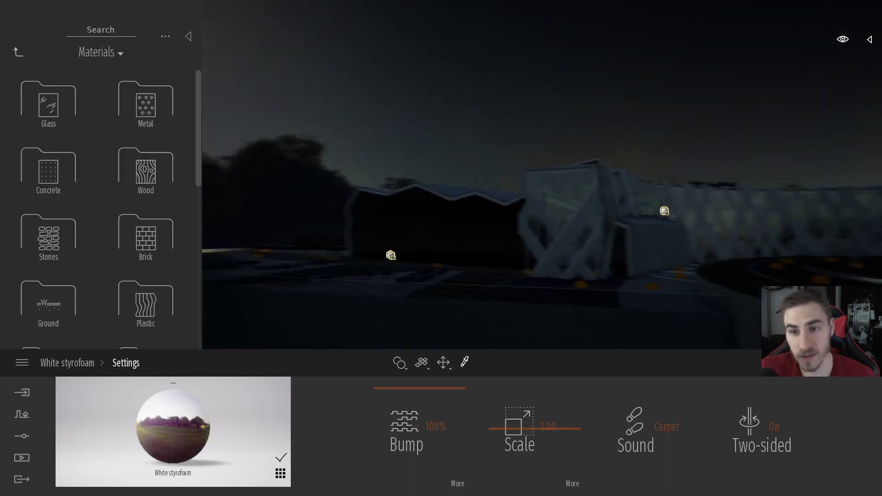
right_click_drag(575, 267, 658, 260)
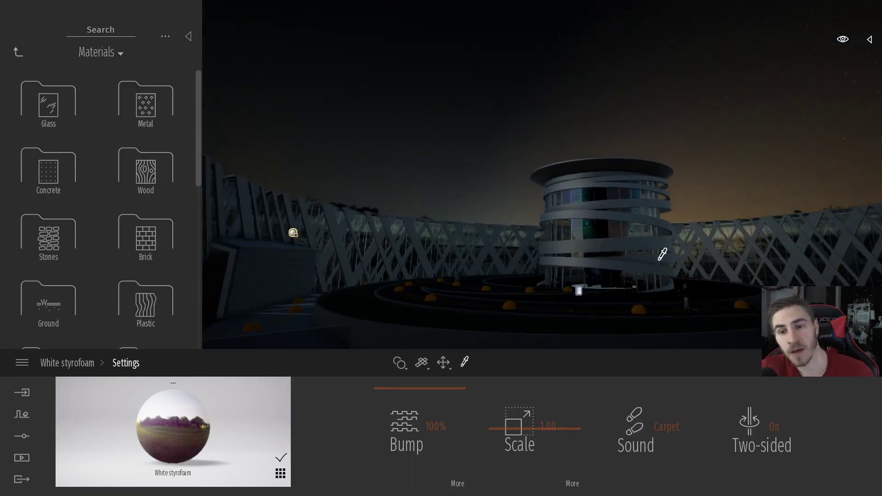
Collapse the material library and examine the central tower, courtyard and lattice facade against the night sky
left_click(187, 36)
right_click_drag(462, 87, 482, 110)
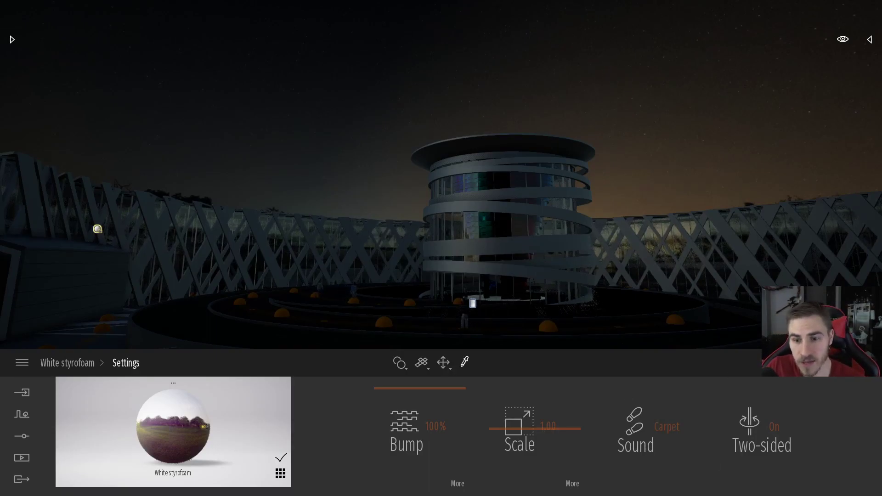
right_click_drag(643, 193, 774, 207)
right_click_drag(388, 285, 523, 271)
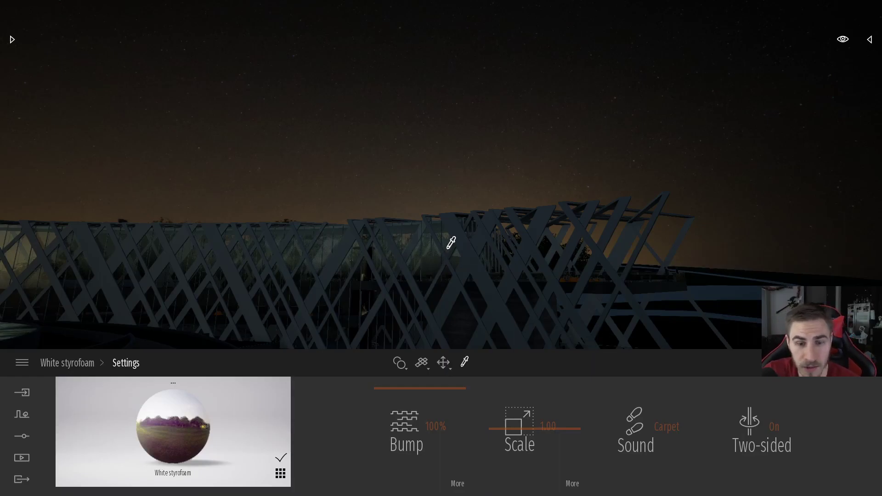
right_click_drag(442, 251, 262, 263)
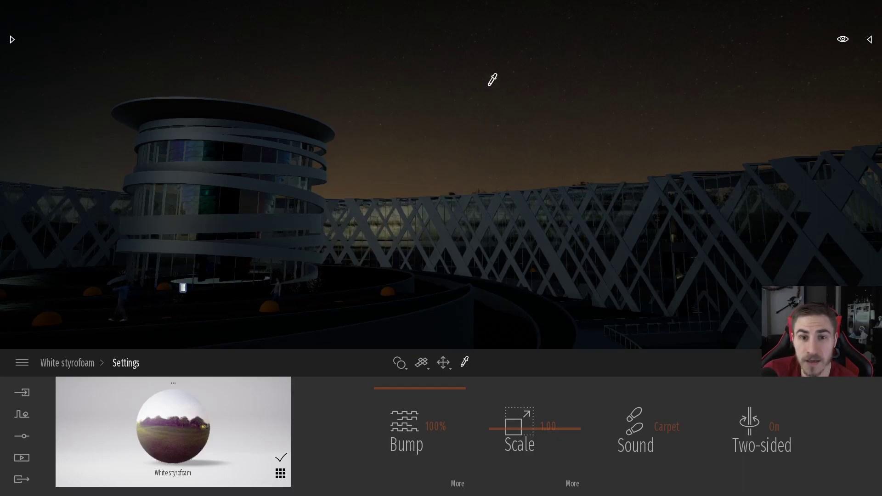
right_click_drag(466, 110, 565, 110)
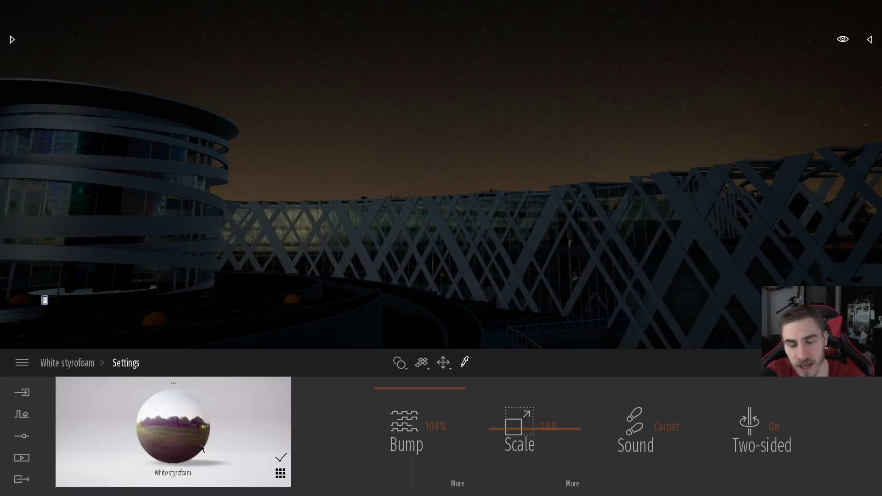
right_click_drag(459, 225, 344, 299)
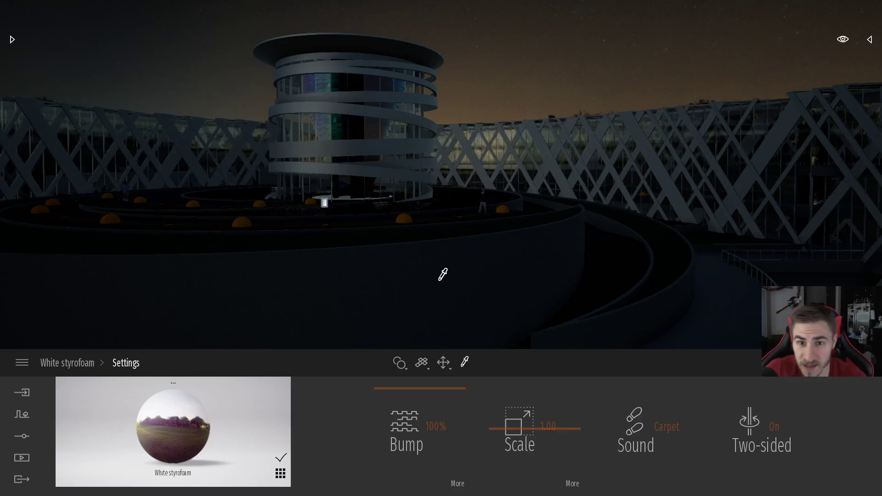
right_click_drag(433, 268, 658, 127)
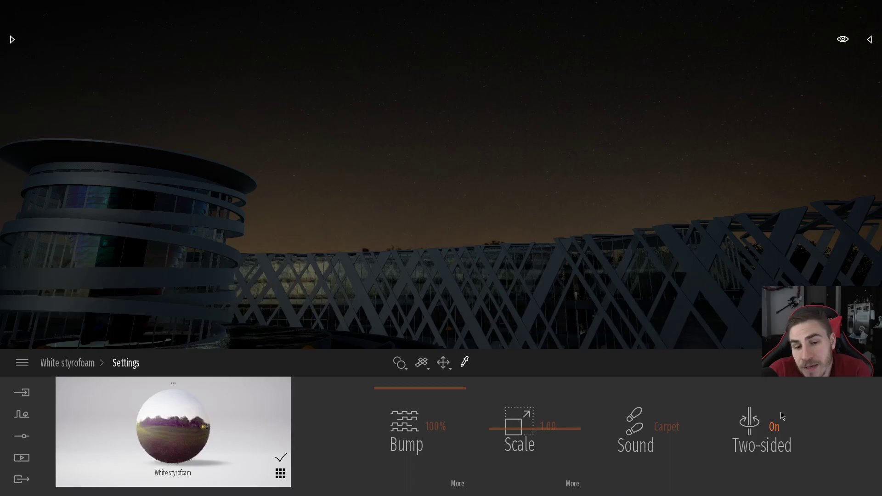
right_click_drag(448, 260, 285, 298)
right_click_drag(373, 228, 620, 258)
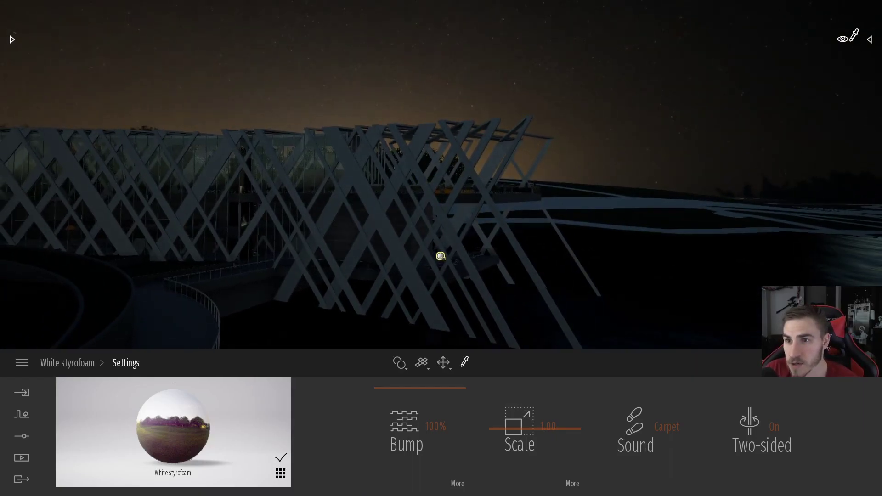
Check the viewport's display options and look back at the round tower in the courtyard
left_click(844, 41)
left_click(808, 141)
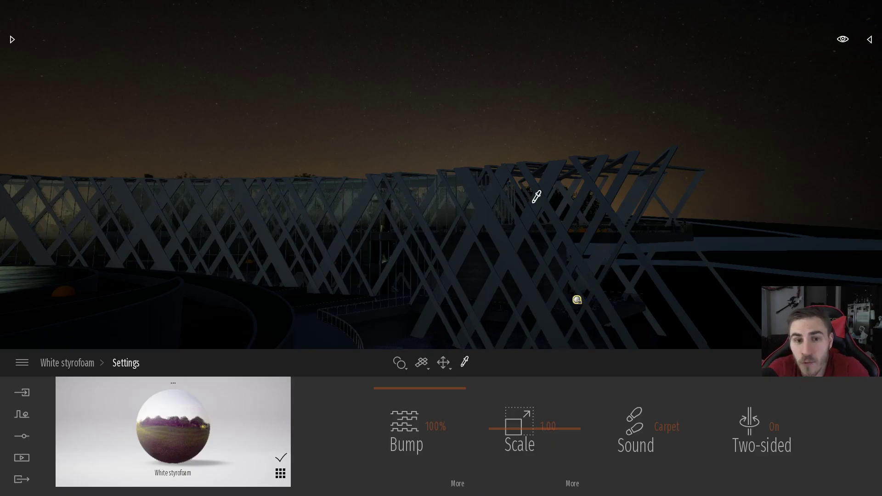
right_click_drag(536, 197, 335, 193)
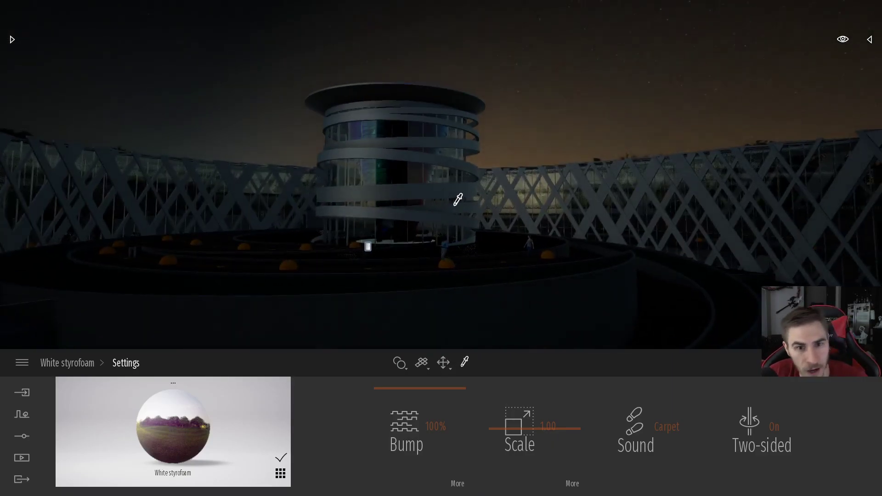